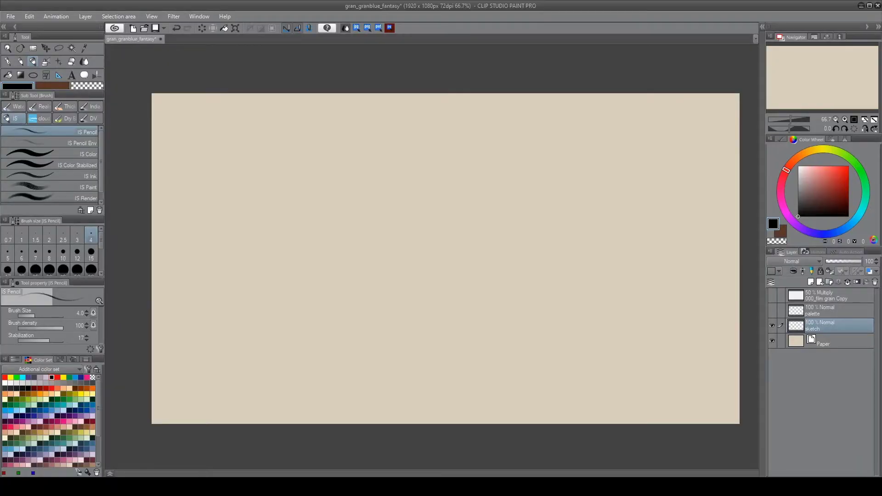
Sketch the head circle, face centre line and side face strokes with IS Pencil.
{"action": "left_click_drag", "start_coordinate": [494, 221], "coordinate": [437, 264]}
{"action": "left_click_drag", "start_coordinate": [439, 216], "coordinate": [448, 285]}
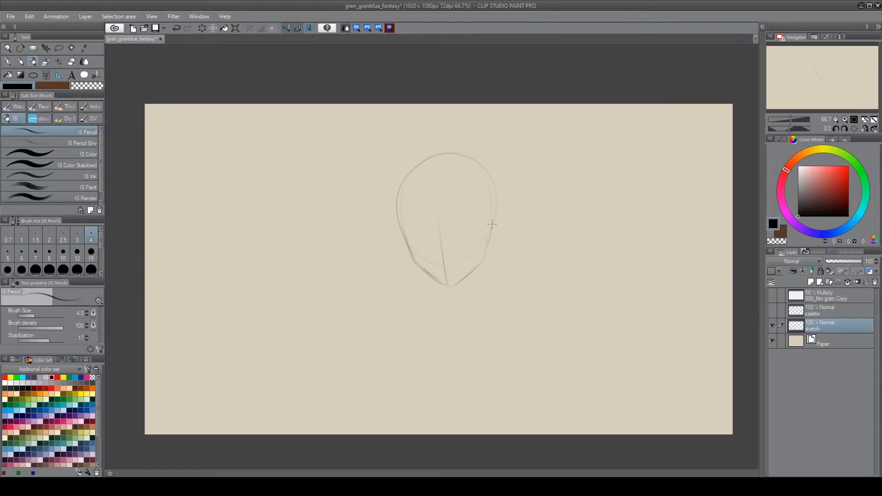
{"action": "left_click_drag", "start_coordinate": [491, 245], "coordinate": [481, 183]}
{"action": "left_click", "coordinate": [866, 130]}
{"action": "key", "text": "m"}
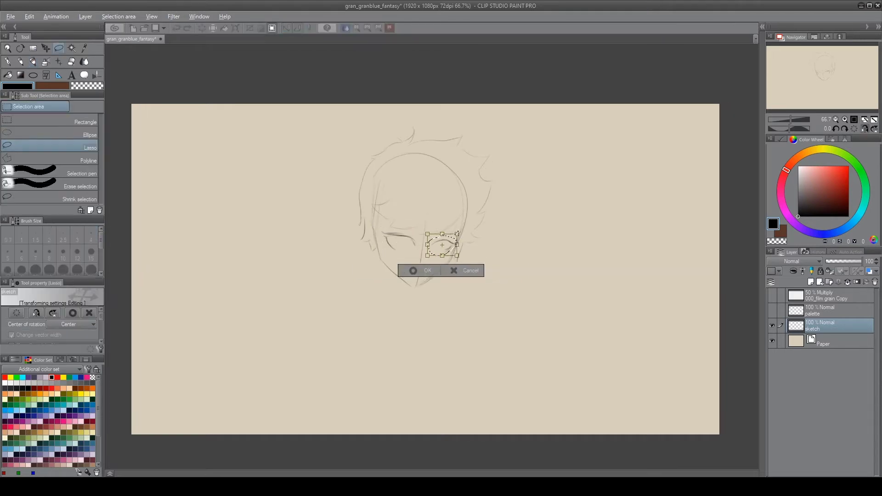
{"action": "key", "text": "b"}
{"action": "mouse_move", "coordinate": [380, 265]}
{"action": "left_mouse_down"}
{"action": "mouse_move", "coordinate": [369, 220]}
{"action": "mouse_move", "coordinate": [402, 238]}
{"action": "mouse_move", "coordinate": [483, 248]}
{"action": "left_mouse_up"}
Flip the canvas to check, erase stray hair strokes and clear a lasso-selected face area.
{"action": "left_click", "coordinate": [866, 129]}
{"action": "key", "text": "m"}
{"action": "left_click", "coordinate": [866, 129]}
{"action": "key", "text": "e"}
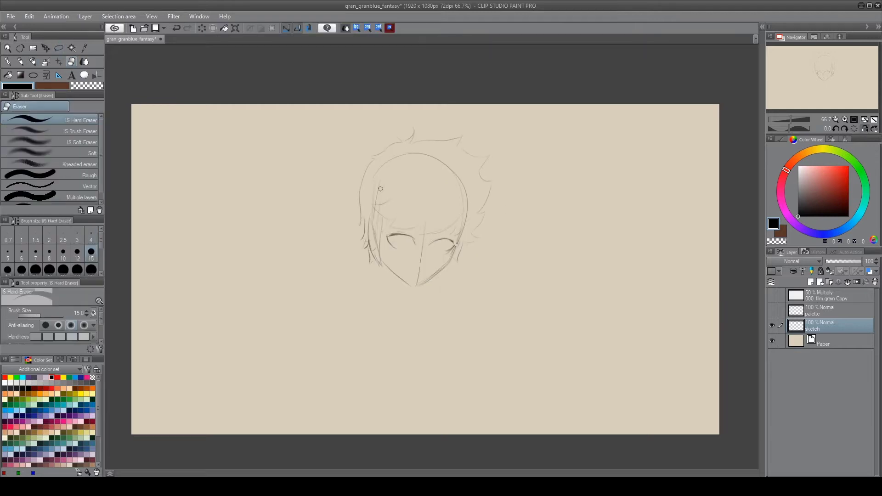
{"action": "left_click_drag", "start_coordinate": [461, 179], "coordinate": [464, 230]}
{"action": "key", "text": "m"}
{"action": "left_click_drag", "start_coordinate": [414, 179], "coordinate": [471, 259]}
{"action": "key", "text": "Delete"}
{"action": "key", "text": "ctrl+d"}
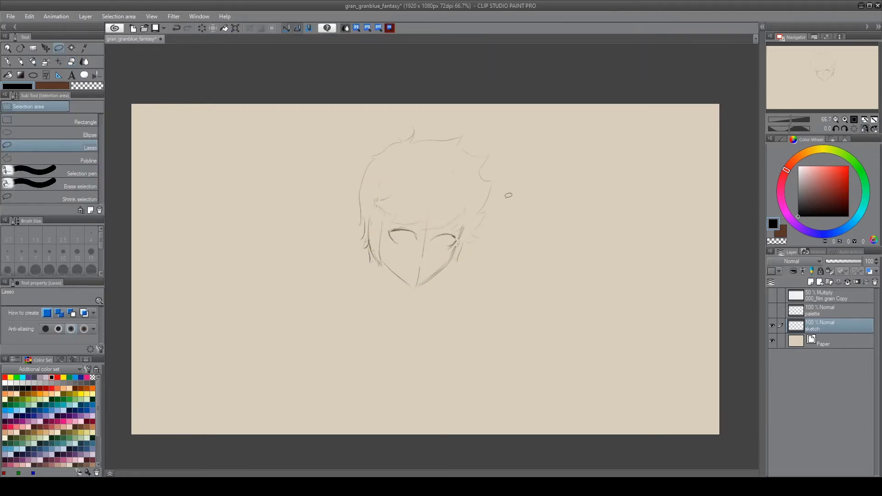
{"action": "key", "text": "b"}
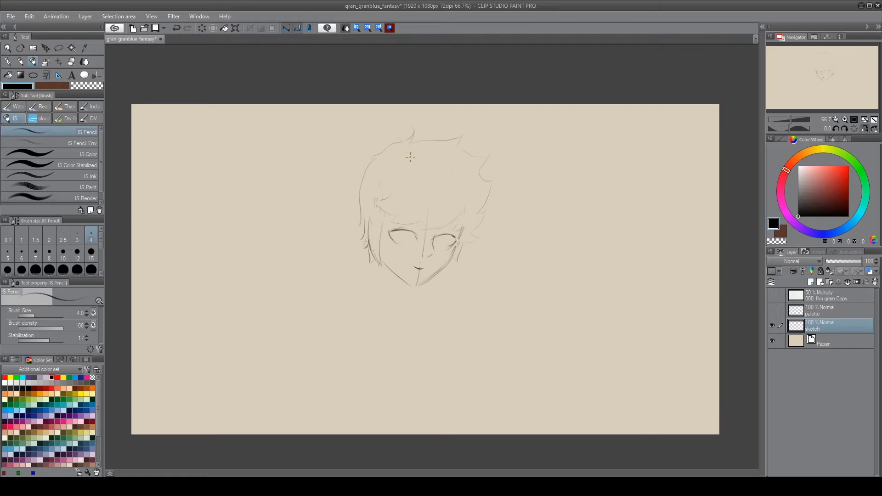
Darken the jaw, cheek, hair sides and brow, and add bangs across the forehead.
{"action": "left_click", "coordinate": [862, 131]}
{"action": "left_click_drag", "start_coordinate": [411, 252], "coordinate": [448, 286]}
{"action": "left_click_drag", "start_coordinate": [403, 236], "coordinate": [434, 280]}
{"action": "mouse_move", "coordinate": [486, 211]}
{"action": "left_mouse_down"}
{"action": "mouse_move", "coordinate": [460, 282]}
{"action": "mouse_move", "coordinate": [482, 267]}
{"action": "left_mouse_up"}
{"action": "mouse_move", "coordinate": [406, 216]}
{"action": "left_mouse_down"}
{"action": "mouse_move", "coordinate": [449, 232]}
{"action": "mouse_move", "coordinate": [473, 223]}
{"action": "left_mouse_up"}
{"action": "left_click_drag", "start_coordinate": [486, 215], "coordinate": [491, 195]}
{"action": "left_click_drag", "start_coordinate": [410, 234], "coordinate": [430, 231]}
{"action": "left_click_drag", "start_coordinate": [475, 220], "coordinate": [432, 232]}
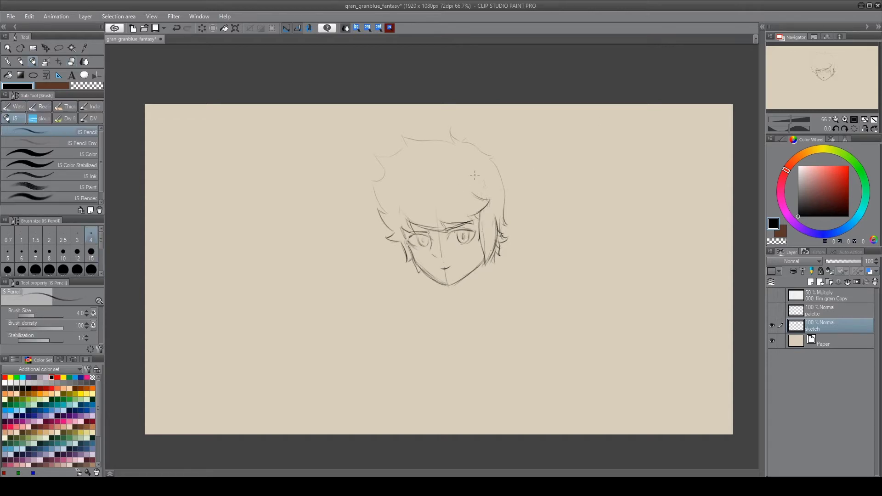
Draw the body oval below the head with neck lines and a curved chest line.
{"action": "left_click_drag", "start_coordinate": [369, 376], "coordinate": [519, 295]}
{"action": "left_click_drag", "start_coordinate": [481, 263], "coordinate": [481, 284]}
{"action": "left_click_drag", "start_coordinate": [432, 281], "coordinate": [435, 290]}
{"action": "left_click_drag", "start_coordinate": [390, 316], "coordinate": [357, 376]}
{"action": "mouse_move", "coordinate": [407, 312]}
{"action": "left_mouse_down"}
{"action": "mouse_move", "coordinate": [500, 324]}
{"action": "mouse_move", "coordinate": [398, 322]}
{"action": "mouse_move", "coordinate": [513, 338]}
{"action": "left_mouse_up"}
{"action": "left_click_drag", "start_coordinate": [386, 321], "coordinate": [352, 389]}
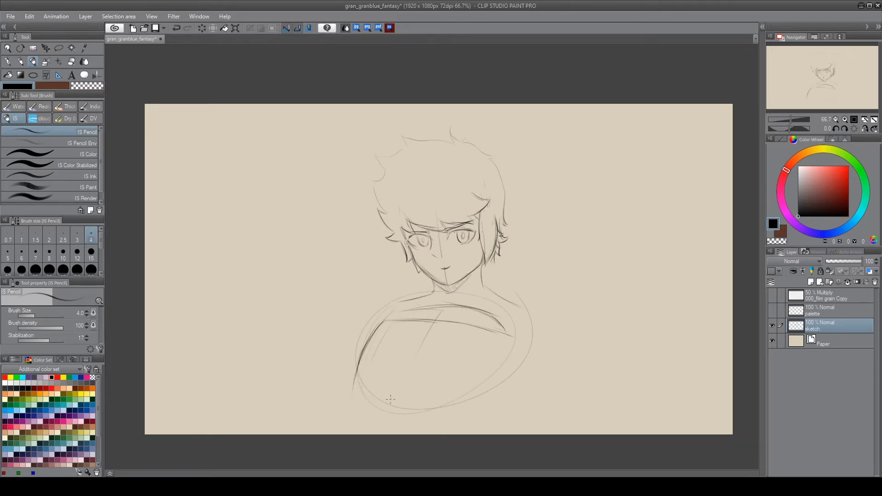
Lasso-select the whole figure and scale it up.
{"action": "key", "text": "m"}
{"action": "left_click_drag", "start_coordinate": [338, 102], "coordinate": [533, 102]}
{"action": "key", "text": "ctrl+t"}
{"action": "left_click_drag", "start_coordinate": [587, 102], "coordinate": [604, 100]}
{"action": "key", "text": "Return"}
{"action": "key", "text": "ctrl+d"}
{"action": "key", "text": "b"}
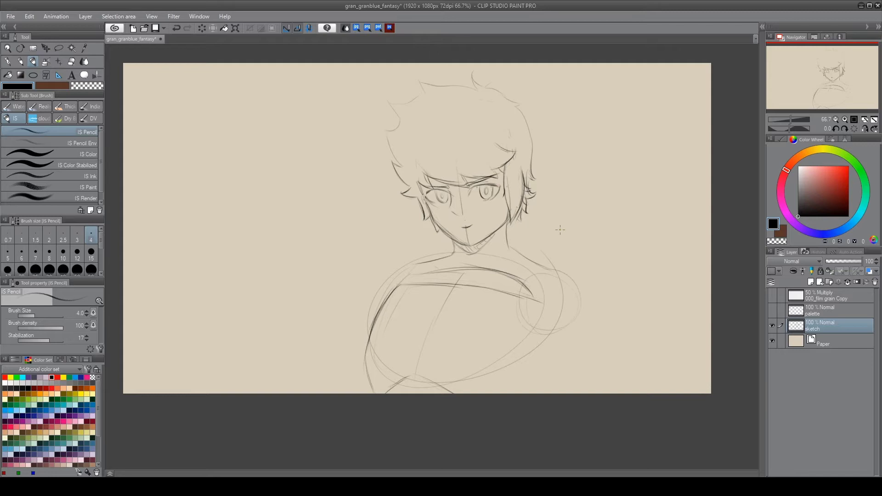
Sketch the right shoulder arc, an arm reaching right, and the hand with fingers.
{"action": "left_click_drag", "start_coordinate": [581, 286], "coordinate": [520, 317]}
{"action": "left_click_drag", "start_coordinate": [659, 308], "coordinate": [592, 334]}
{"action": "left_click_drag", "start_coordinate": [593, 341], "coordinate": [573, 368]}
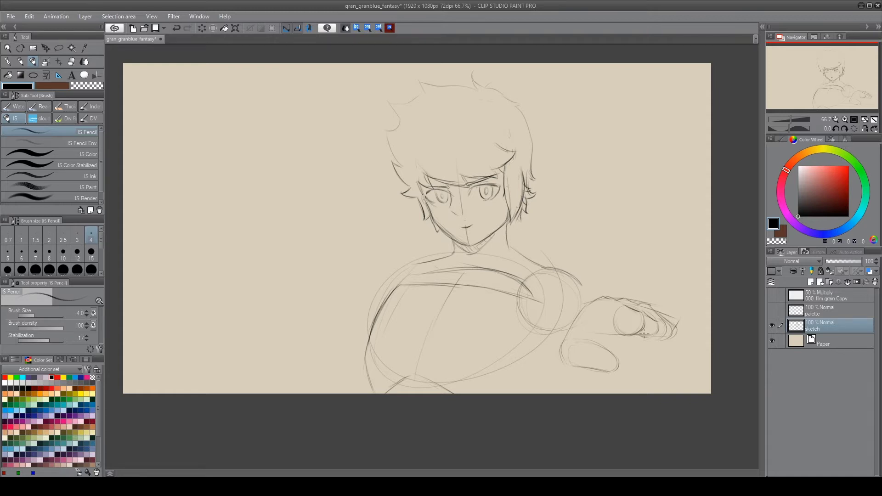
{"action": "left_click_drag", "start_coordinate": [603, 296], "coordinate": [650, 305]}
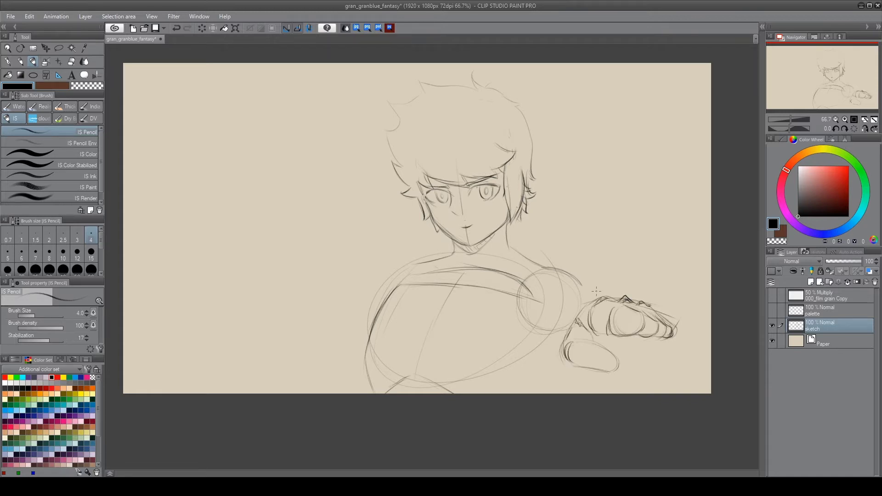
Erase the shoulder circle and redraw the shoulder lines across the chest.
{"action": "key", "text": "e"}
{"action": "left_click_drag", "start_coordinate": [558, 281], "coordinate": [496, 372]}
{"action": "key", "text": "b"}
{"action": "left_click_drag", "start_coordinate": [465, 267], "coordinate": [518, 296]}
{"action": "mouse_move", "coordinate": [444, 266]}
{"action": "left_mouse_down"}
{"action": "mouse_move", "coordinate": [521, 289]}
{"action": "mouse_move", "coordinate": [543, 317]}
{"action": "left_mouse_up"}
{"action": "key", "text": "e"}
{"action": "key", "text": "b"}
{"action": "left_click_drag", "start_coordinate": [408, 281], "coordinate": [527, 301]}
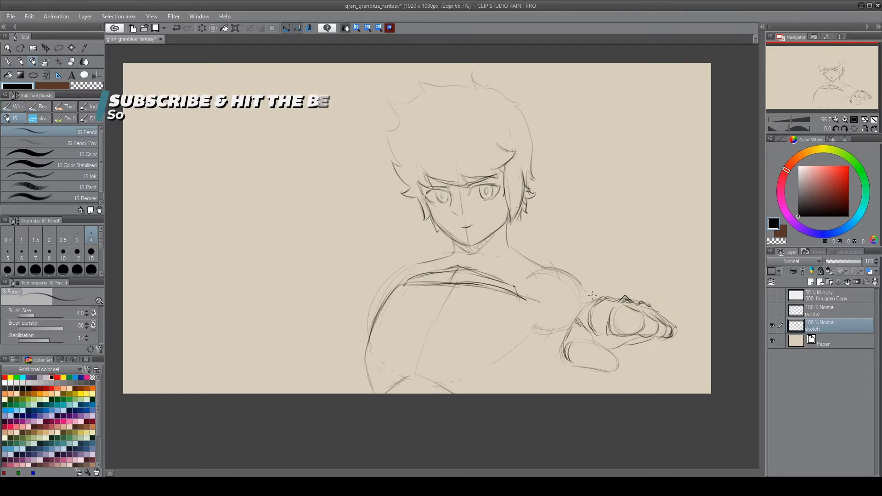
Sketch the sleeve and forearm, the left shoulder arc, and the torso edges.
{"action": "mouse_move", "coordinate": [584, 287]}
{"action": "left_mouse_down"}
{"action": "mouse_move", "coordinate": [540, 246]}
{"action": "mouse_move", "coordinate": [509, 275]}
{"action": "mouse_move", "coordinate": [590, 290]}
{"action": "left_mouse_up"}
{"action": "mouse_move", "coordinate": [572, 268]}
{"action": "left_mouse_down"}
{"action": "mouse_move", "coordinate": [521, 306]}
{"action": "mouse_move", "coordinate": [529, 330]}
{"action": "left_mouse_up"}
{"action": "left_click_drag", "start_coordinate": [570, 285], "coordinate": [554, 332]}
{"action": "mouse_move", "coordinate": [551, 306]}
{"action": "left_mouse_down"}
{"action": "mouse_move", "coordinate": [601, 293]}
{"action": "mouse_move", "coordinate": [551, 331]}
{"action": "left_mouse_up"}
{"action": "left_click_drag", "start_coordinate": [406, 263], "coordinate": [364, 317]}
{"action": "mouse_move", "coordinate": [457, 393]}
{"action": "left_mouse_down"}
{"action": "mouse_move", "coordinate": [413, 373]}
{"action": "mouse_move", "coordinate": [386, 391]}
{"action": "left_mouse_up"}
{"action": "left_click_drag", "start_coordinate": [373, 314], "coordinate": [369, 382]}
{"action": "left_click_drag", "start_coordinate": [517, 308], "coordinate": [511, 357]}
On the flipped canvas, add forearm strokes and lasso-transform the hand, then flip back.
{"action": "key", "text": "h"}
{"action": "left_click_drag", "start_coordinate": [345, 326], "coordinate": [333, 381]}
{"action": "left_click_drag", "start_coordinate": [353, 305], "coordinate": [346, 355]}
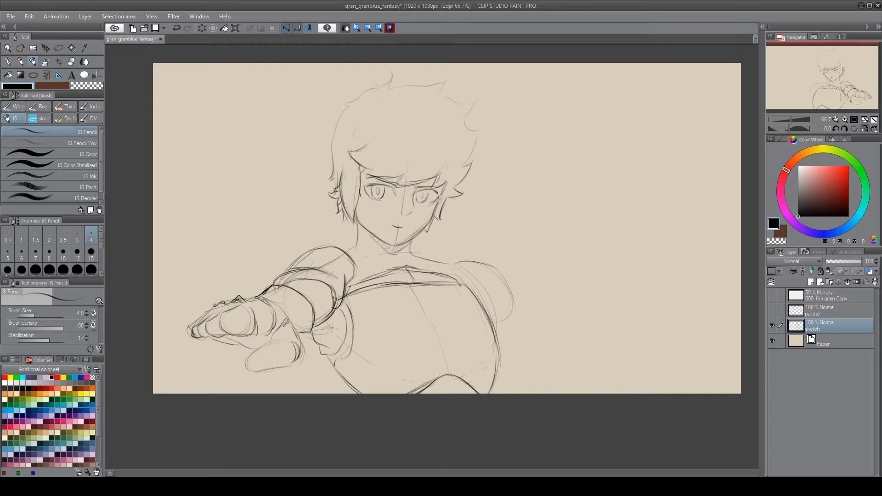
{"action": "key", "text": "m"}
{"action": "left_click_drag", "start_coordinate": [333, 301], "coordinate": [298, 377]}
{"action": "key", "text": "ctrl+t"}
{"action": "key", "text": "Return"}
{"action": "key", "text": "ctrl+d"}
{"action": "key", "text": "b"}
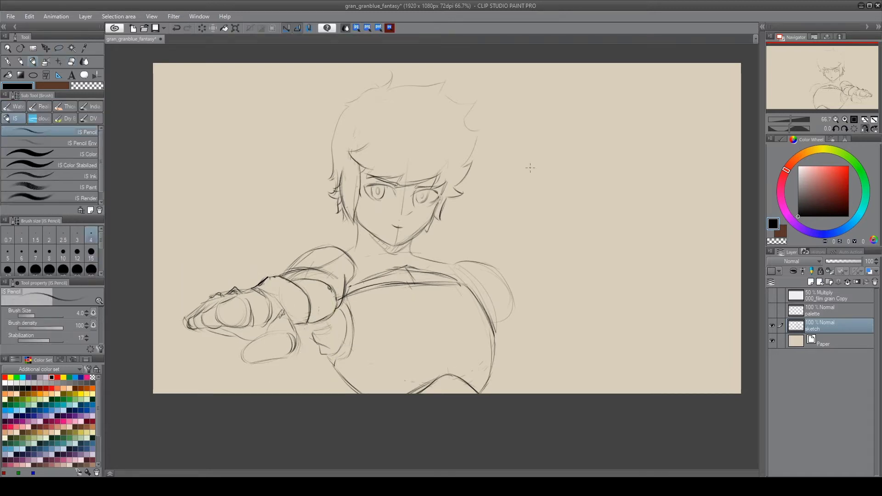
{"action": "key", "text": "h"}
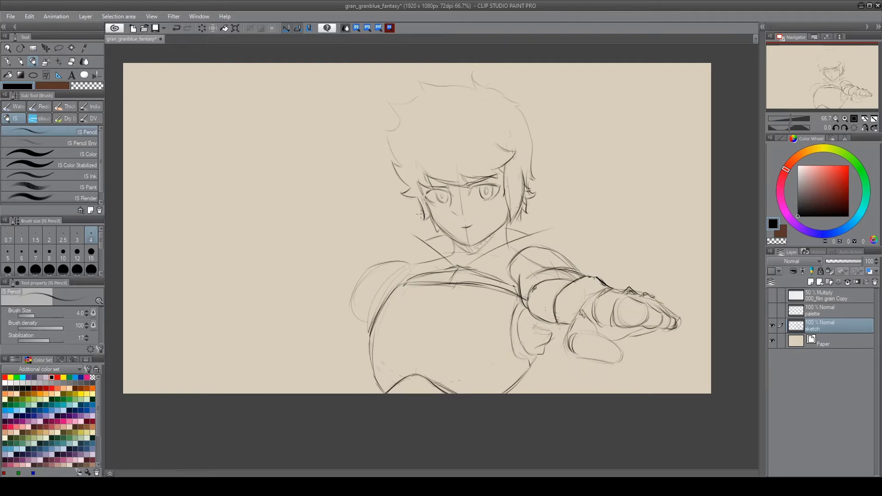
Sketch the hood outline around the face and collar strokes on both sides.
{"action": "left_click_drag", "start_coordinate": [538, 209], "coordinate": [571, 252]}
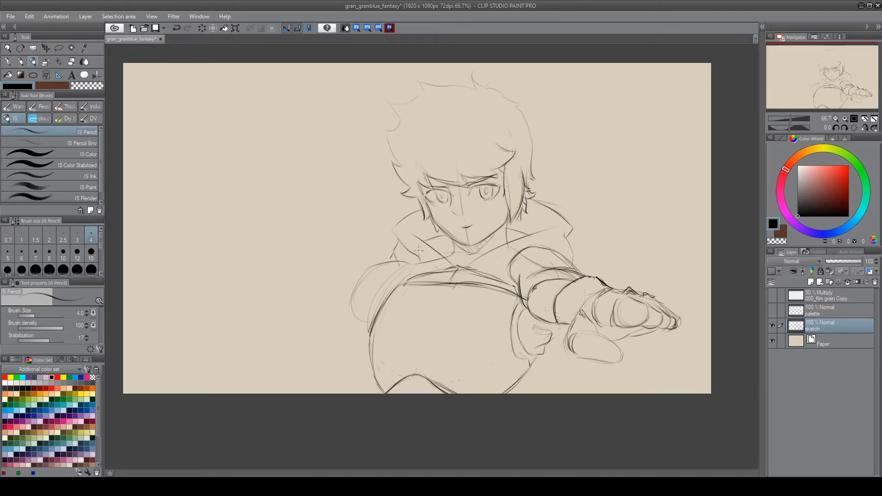
{"action": "left_click_drag", "start_coordinate": [401, 243], "coordinate": [428, 227]}
{"action": "left_click_drag", "start_coordinate": [562, 224], "coordinate": [540, 227]}
{"action": "left_click_drag", "start_coordinate": [404, 222], "coordinate": [419, 262]}
{"action": "left_click_drag", "start_coordinate": [578, 159], "coordinate": [599, 170]}
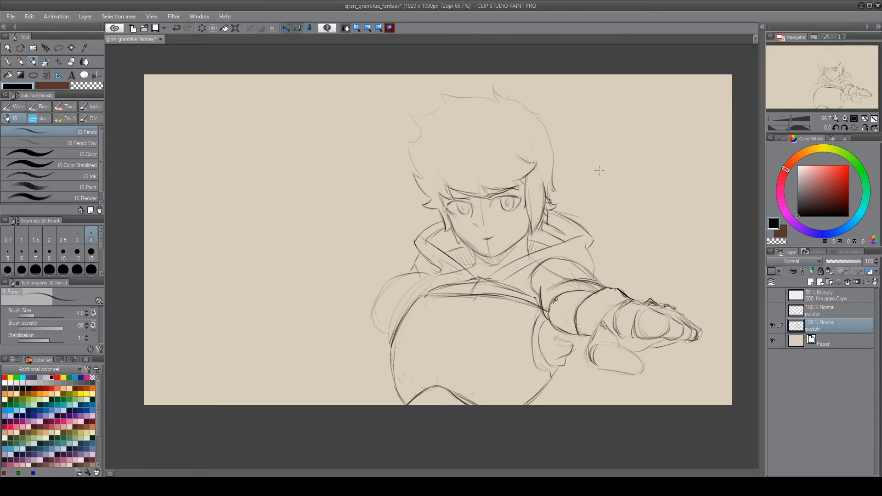
Lasso-select the lower hand and nudge it downward.
{"action": "key", "text": "m"}
{"action": "left_click_drag", "start_coordinate": [593, 333], "coordinate": [642, 376]}
{"action": "key", "text": "ctrl+t"}
{"action": "key", "text": "Return"}
{"action": "key", "text": "b"}
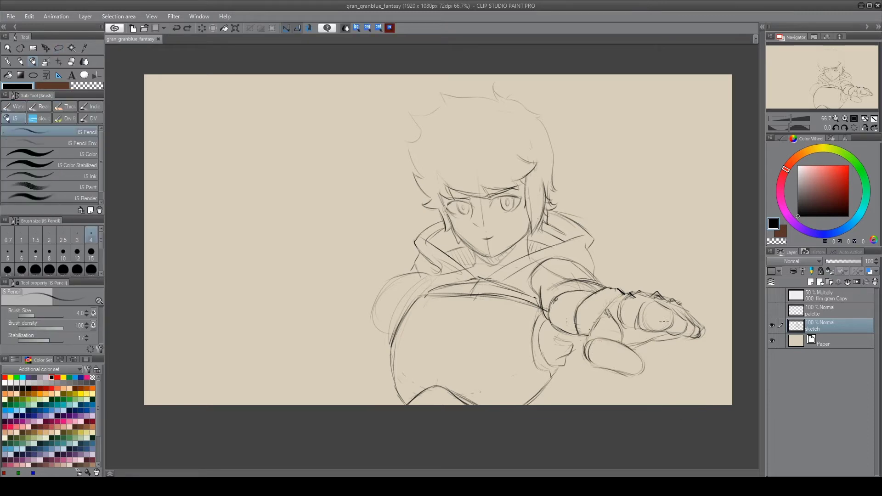
Shift the whole figure slightly left and down, undoing the accidental deletion.
{"action": "left_click_drag", "start_coordinate": [662, 322], "coordinate": [673, 305]}
{"action": "key", "text": "m"}
{"action": "left_click_drag", "start_coordinate": [528, 76], "coordinate": [742, 361]}
{"action": "key", "text": "ctrl+t"}
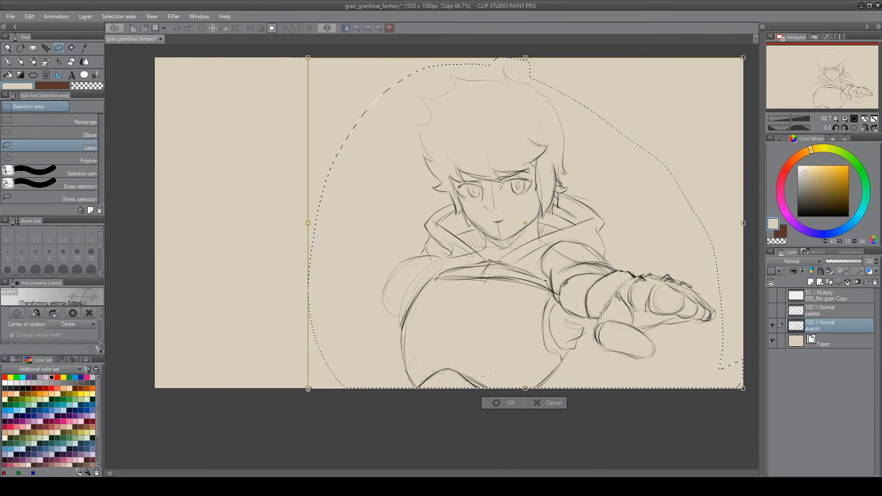
{"action": "left_click_drag", "start_coordinate": [579, 375], "coordinate": [561, 387]}
{"action": "key", "text": "Return"}
{"action": "key", "text": "Delete"}
{"action": "key", "text": "ctrl+z"}
{"action": "key", "text": "b"}
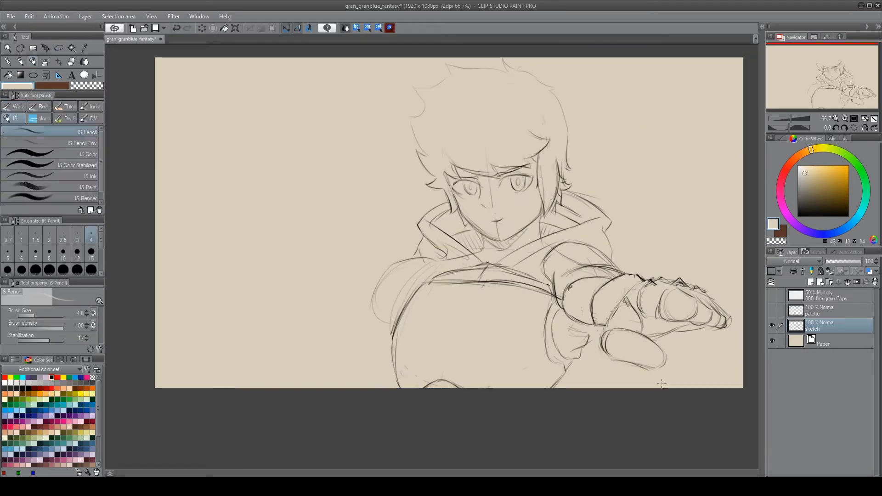
Sketch a clenched fist near the left edge and add a new sword layer above.
{"action": "left_click_drag", "start_coordinate": [260, 315], "coordinate": [188, 332]}
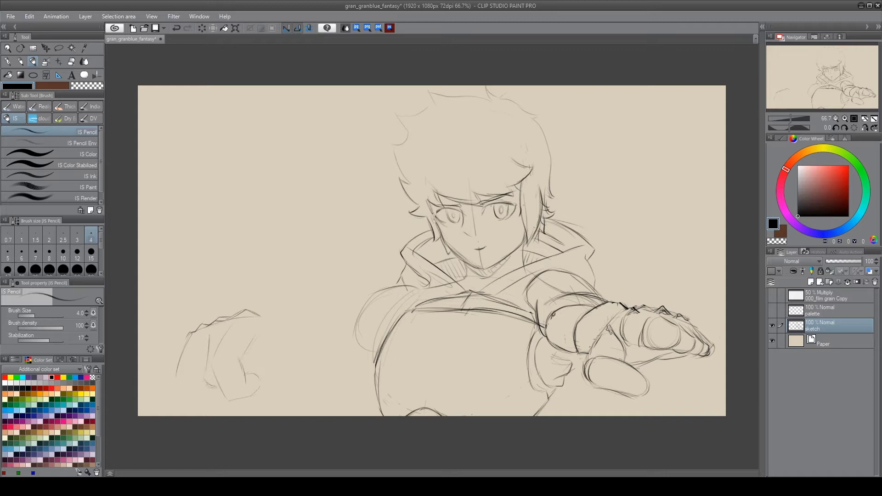
{"action": "left_click_drag", "start_coordinate": [223, 330], "coordinate": [211, 363]}
{"action": "mouse_move", "coordinate": [270, 351]}
{"action": "left_mouse_down"}
{"action": "mouse_move", "coordinate": [288, 317]}
{"action": "mouse_move", "coordinate": [274, 326]}
{"action": "left_mouse_up"}
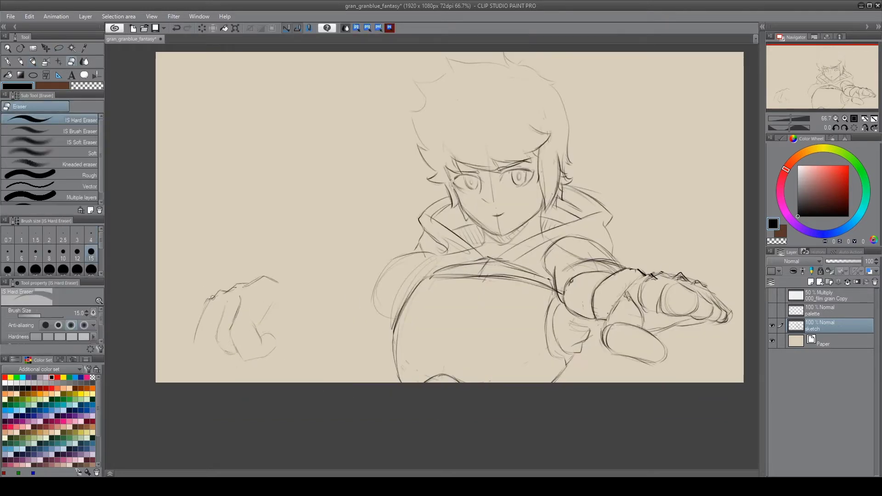
{"action": "left_click_drag", "start_coordinate": [256, 283], "coordinate": [272, 298]}
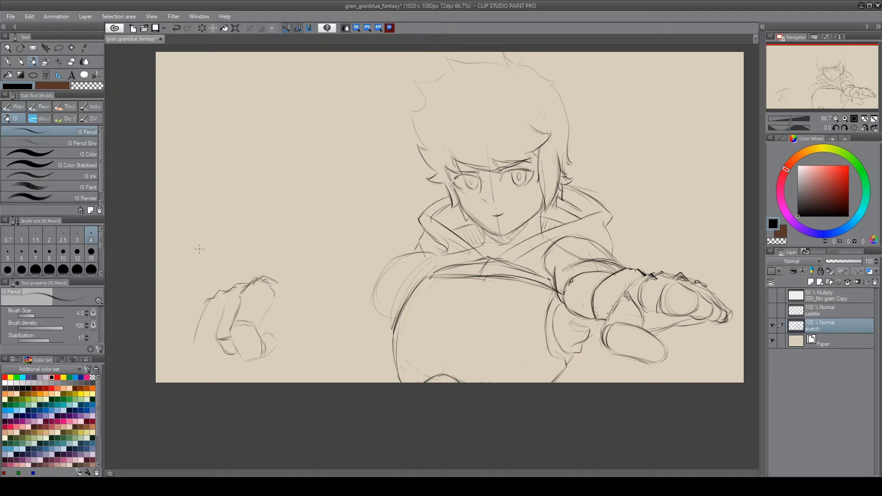
{"action": "left_click_drag", "start_coordinate": [207, 310], "coordinate": [201, 348]}
{"action": "left_click_drag", "start_coordinate": [245, 278], "coordinate": [223, 293]}
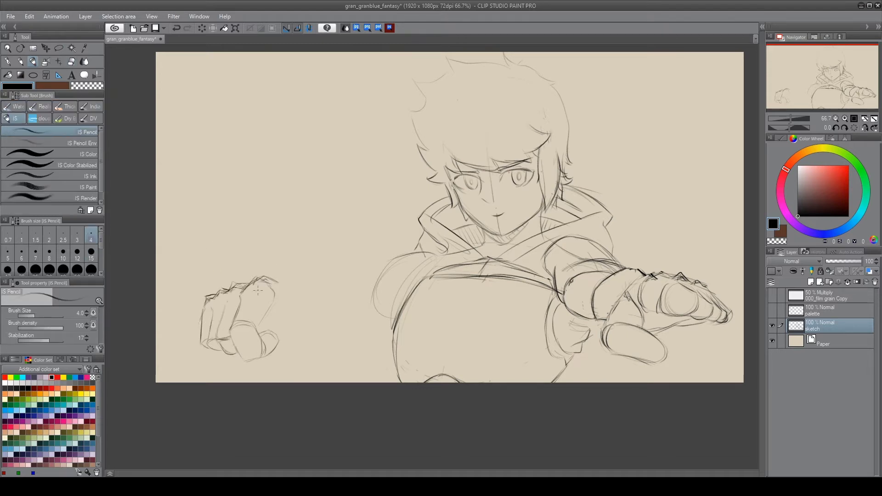
{"action": "mouse_move", "coordinate": [250, 370]}
{"action": "left_mouse_down"}
{"action": "mouse_move", "coordinate": [294, 360]}
{"action": "mouse_move", "coordinate": [285, 338]}
{"action": "left_mouse_up"}
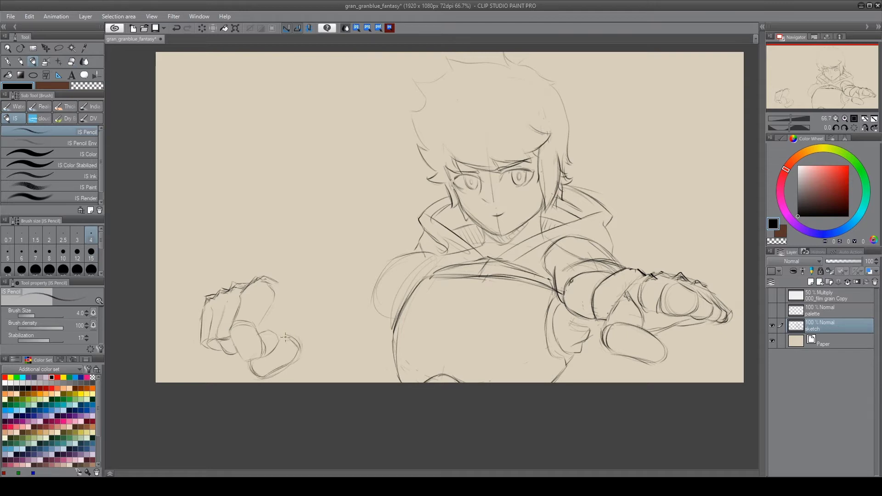
{"action": "key", "text": "ctrl+shift+n"}
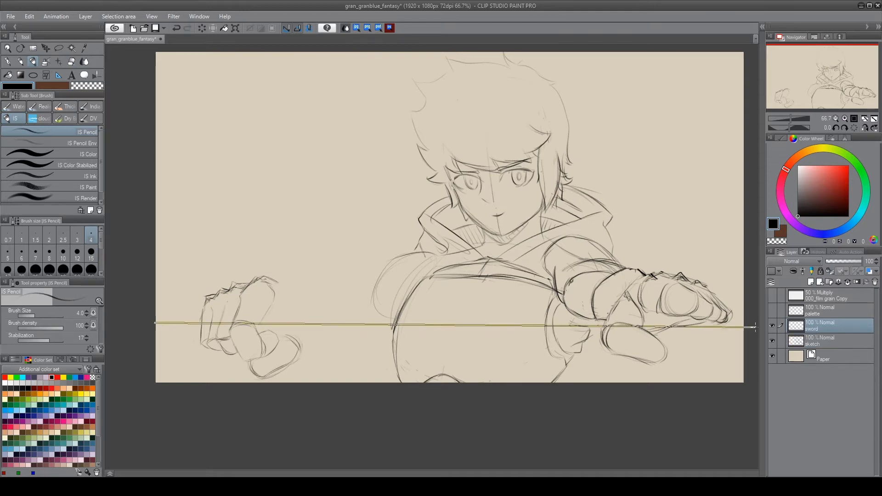
Draw a long straight sword line across both fists, nudge it up, and add a blade edge.
{"action": "left_click_drag", "start_coordinate": [181, 331], "coordinate": [753, 324]}
{"action": "key", "text": "k"}
{"action": "key", "text": "Up"}
{"action": "key", "text": "Up"}
{"action": "key", "text": "Up"}
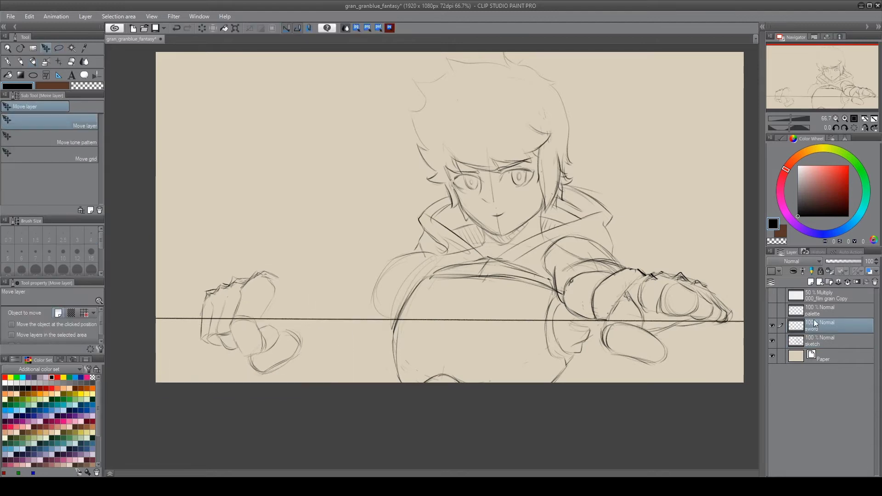
{"action": "key", "text": "b"}
{"action": "mouse_move", "coordinate": [267, 316]}
{"action": "left_mouse_down"}
{"action": "mouse_move", "coordinate": [298, 325]}
{"action": "mouse_move", "coordinate": [361, 316]}
{"action": "left_mouse_up"}
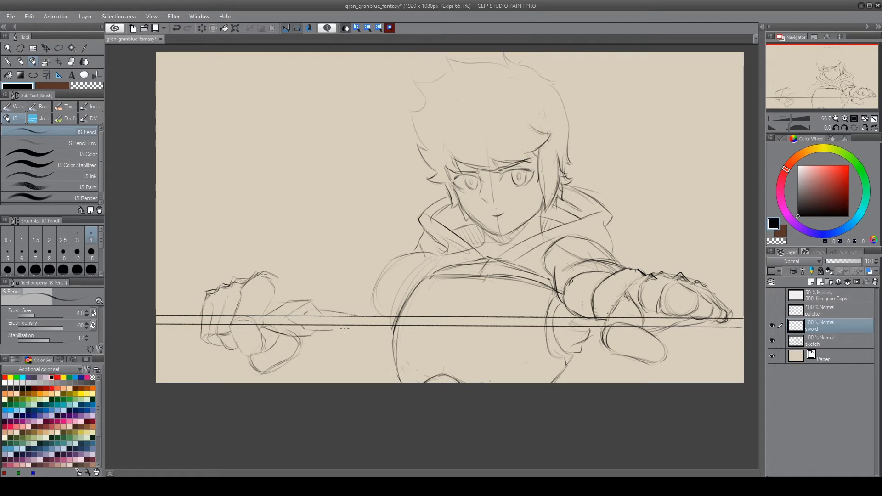
Erase blade lines near the hand and delete the selected line ends.
{"action": "key", "text": "e"}
{"action": "mouse_move", "coordinate": [268, 316]}
{"action": "left_mouse_down"}
{"action": "mouse_move", "coordinate": [202, 324]}
{"action": "mouse_move", "coordinate": [230, 356]}
{"action": "mouse_move", "coordinate": [230, 335]}
{"action": "left_mouse_up"}
{"action": "key", "text": "m"}
{"action": "key", "text": "ctrl+t"}
{"action": "key", "text": "Return"}
{"action": "key", "text": "Delete"}
{"action": "key", "text": "ctrl+d"}
{"action": "key", "text": "b"}
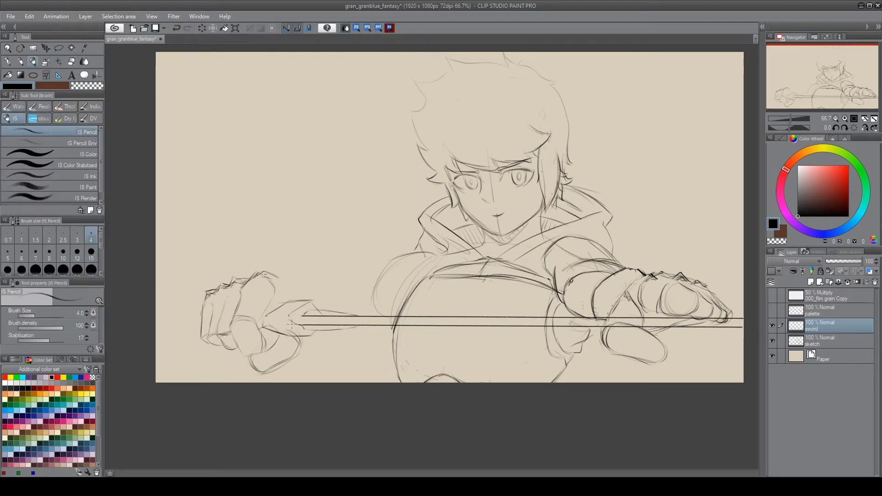
Reshape the blade near the hilt and extend both edges left to the canvas edge.
{"action": "left_click_drag", "start_coordinate": [312, 303], "coordinate": [334, 335]}
{"action": "left_click_drag", "start_coordinate": [262, 317], "coordinate": [458, 322]}
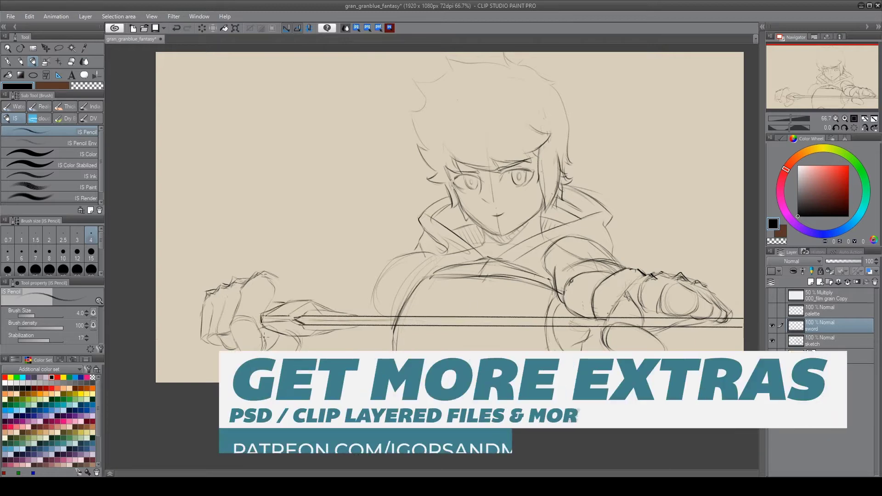
{"action": "left_click_drag", "start_coordinate": [202, 305], "coordinate": [157, 304]}
{"action": "left_click_drag", "start_coordinate": [203, 338], "coordinate": [158, 339]}
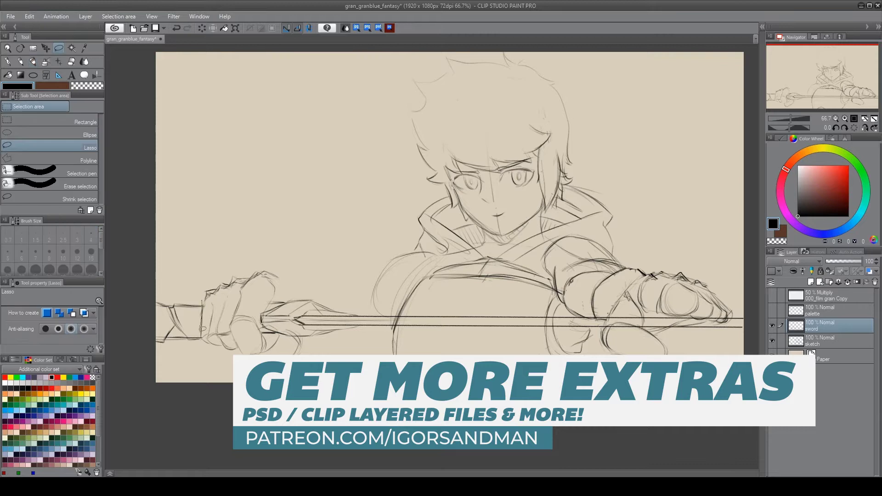
Erase the overhanging sword lines, cap the end with a pencil stroke, and flip to check.
{"action": "key", "text": "e"}
{"action": "left_click_drag", "start_coordinate": [159, 304], "coordinate": [162, 340]}
{"action": "key", "text": "b"}
{"action": "left_click_drag", "start_coordinate": [170, 307], "coordinate": [159, 331]}
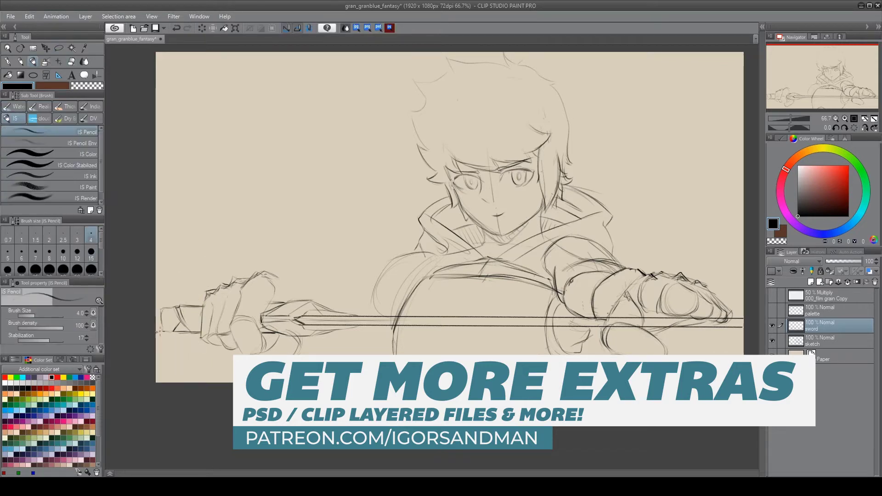
{"action": "key", "text": "h"}
{"action": "key", "text": "m"}
{"action": "left_click_drag", "start_coordinate": [597, 350], "coordinate": [538, 340]}
{"action": "key", "text": "ctrl+d"}
Pencil in the left hand, shoulder, hood and both arms on the sketch layer.
{"action": "key", "text": "b"}
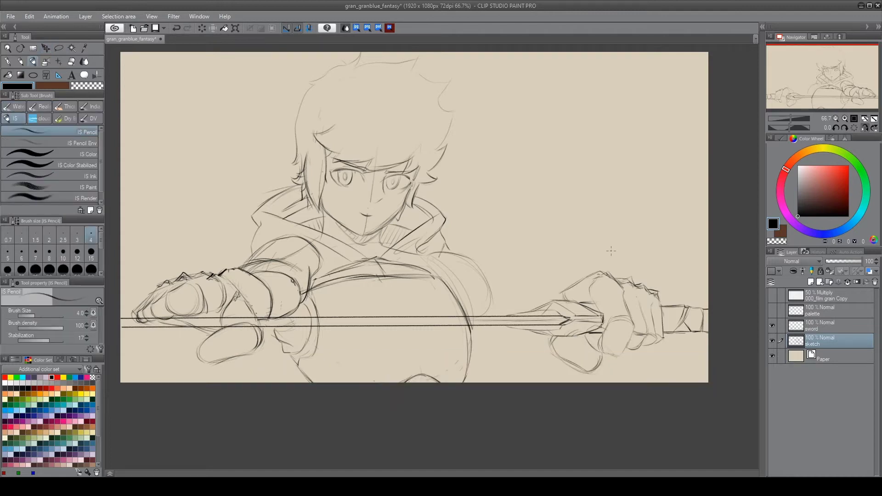
{"action": "key", "text": "h"}
{"action": "left_click_drag", "start_coordinate": [352, 287], "coordinate": [321, 342]}
{"action": "mouse_move", "coordinate": [363, 313]}
{"action": "left_mouse_down"}
{"action": "mouse_move", "coordinate": [307, 276]}
{"action": "mouse_move", "coordinate": [395, 303]}
{"action": "left_mouse_up"}
{"action": "mouse_move", "coordinate": [372, 234]}
{"action": "left_mouse_down"}
{"action": "mouse_move", "coordinate": [416, 241]}
{"action": "mouse_move", "coordinate": [432, 293]}
{"action": "mouse_move", "coordinate": [437, 234]}
{"action": "mouse_move", "coordinate": [375, 301]}
{"action": "left_mouse_up"}
{"action": "key", "text": "e"}
{"action": "key", "text": "b"}
{"action": "left_click_drag", "start_coordinate": [432, 271], "coordinate": [413, 303]}
{"action": "mouse_move", "coordinate": [372, 251]}
{"action": "left_mouse_down"}
{"action": "mouse_move", "coordinate": [420, 276]}
{"action": "mouse_move", "coordinate": [402, 237]}
{"action": "left_mouse_up"}
{"action": "left_click_drag", "start_coordinate": [386, 236], "coordinate": [419, 276]}
{"action": "left_click_drag", "start_coordinate": [570, 235], "coordinate": [636, 262]}
{"action": "left_click_drag", "start_coordinate": [579, 274], "coordinate": [637, 254]}
Darken the left arm line, sketch the hairline and bangs, and erase strays by the left hand.
{"action": "key", "text": "h"}
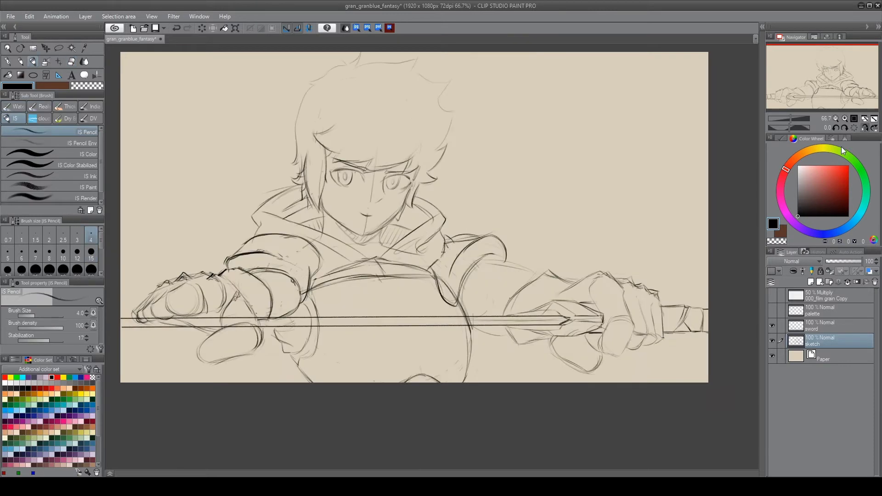
{"action": "left_click_drag", "start_coordinate": [301, 272], "coordinate": [276, 303]}
{"action": "left_click_drag", "start_coordinate": [317, 269], "coordinate": [293, 305]}
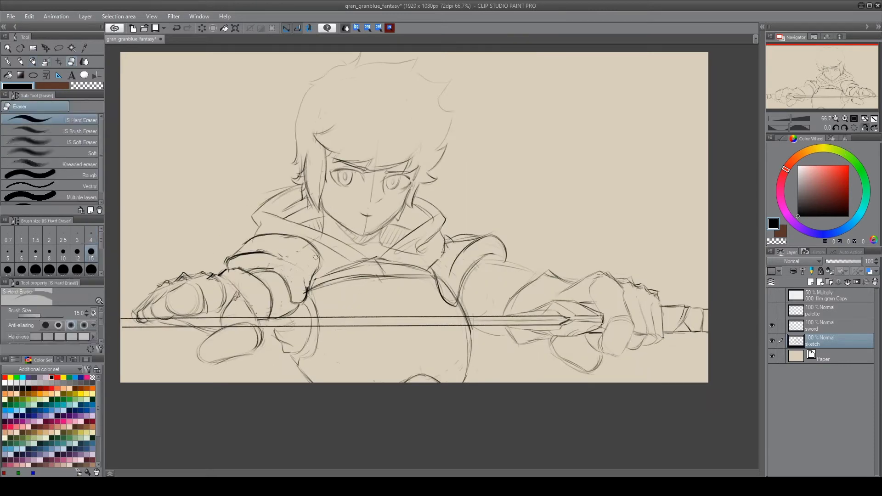
{"action": "left_click_drag", "start_coordinate": [263, 217], "coordinate": [255, 239]}
{"action": "mouse_move", "coordinate": [340, 150]}
{"action": "left_mouse_down"}
{"action": "mouse_move", "coordinate": [318, 162]}
{"action": "mouse_move", "coordinate": [332, 159]}
{"action": "left_mouse_up"}
{"action": "key", "text": "e"}
{"action": "mouse_move", "coordinate": [190, 316]}
{"action": "left_mouse_down"}
{"action": "mouse_move", "coordinate": [138, 320]}
{"action": "mouse_move", "coordinate": [136, 311]}
{"action": "left_mouse_up"}
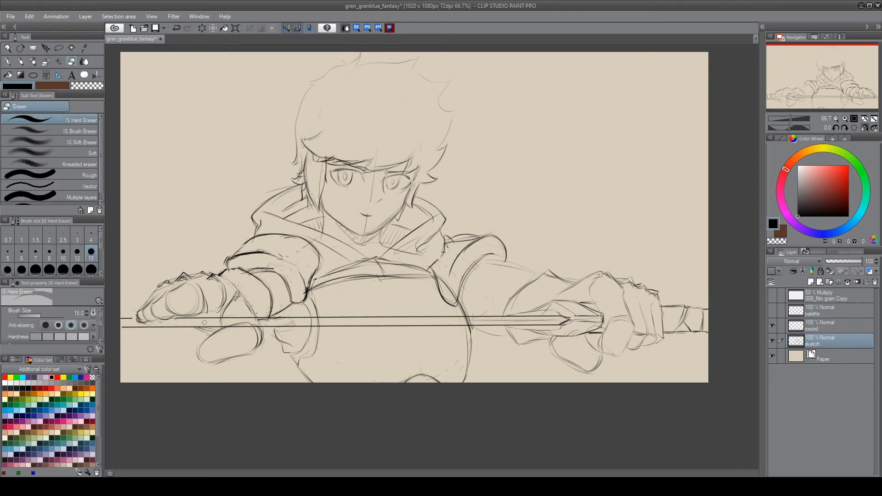
Compare the sword and sketch layers, then lightly erase a small area near the right arm.
{"action": "left_click", "coordinate": [800, 318]}
{"action": "key", "text": "alt+bracketleft"}
{"action": "key", "text": "alt+bracketright"}
{"action": "key", "text": "alt+bracketleft"}
{"action": "key", "text": "h"}
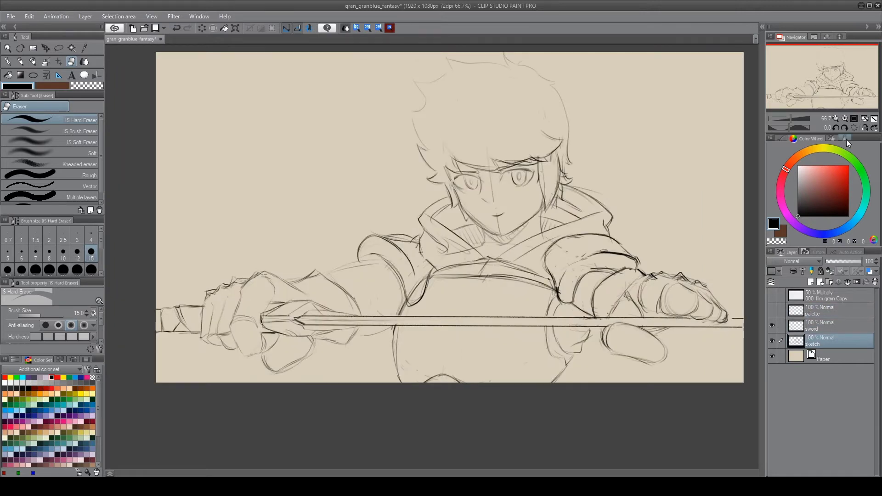
{"action": "key", "text": "b"}
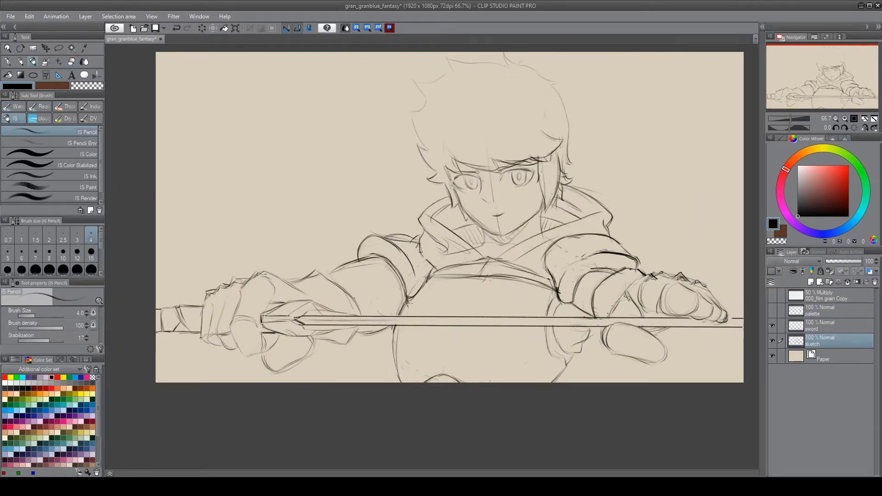
{"action": "key", "text": "e"}
{"action": "left_click_drag", "start_coordinate": [589, 270], "coordinate": [626, 275]}
{"action": "key", "text": "b"}
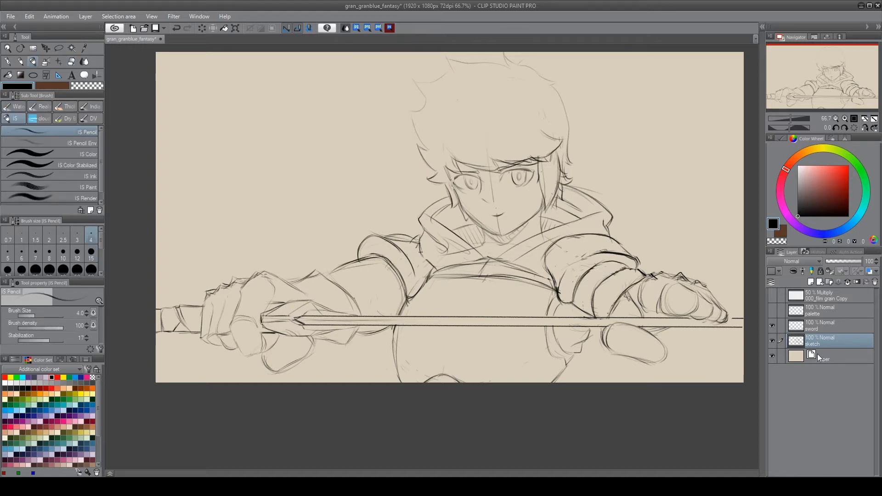
Add a new raster layer and sketch faint arches and pillars behind the boy.
{"action": "left_click", "coordinate": [819, 358]}
{"action": "key", "text": "ctrl+shift+n"}
{"action": "left_click_drag", "start_coordinate": [249, 153], "coordinate": [250, 263]}
{"action": "left_click_drag", "start_coordinate": [278, 55], "coordinate": [278, 85]}
{"action": "left_click_drag", "start_coordinate": [335, 95], "coordinate": [335, 51]}
{"action": "left_click_drag", "start_coordinate": [378, 216], "coordinate": [372, 104]}
{"action": "left_click_drag", "start_coordinate": [377, 232], "coordinate": [416, 58]}
{"action": "left_click_drag", "start_coordinate": [361, 143], "coordinate": [361, 208]}
{"action": "left_click_drag", "start_coordinate": [415, 155], "coordinate": [415, 223]}
{"action": "left_click_drag", "start_coordinate": [634, 117], "coordinate": [635, 241]}
{"action": "left_click_drag", "start_coordinate": [592, 144], "coordinate": [591, 164]}
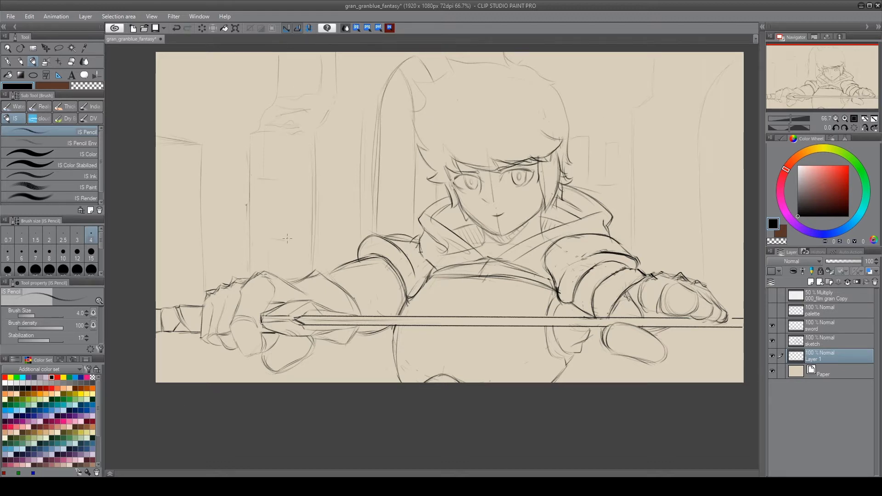
Undo two strokes, name the new layer 'bg sketch' and save the file.
{"action": "key", "text": "ctrl+z"}
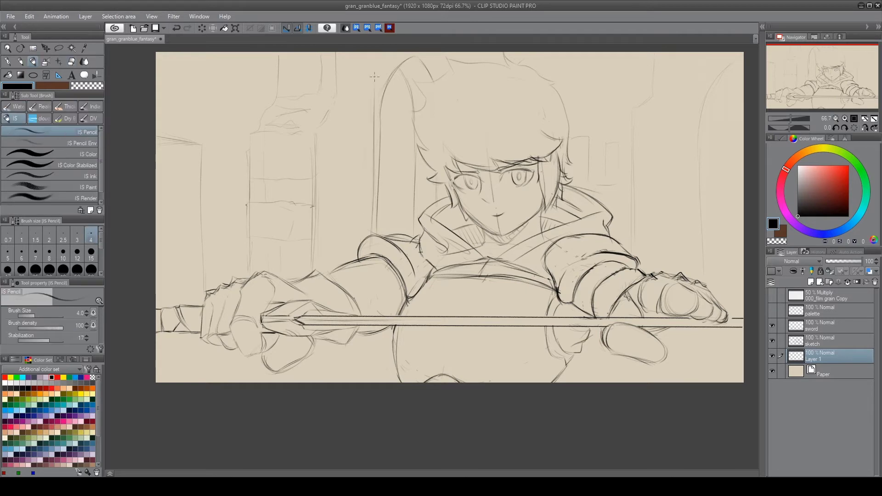
{"action": "key", "text": "ctrl+z"}
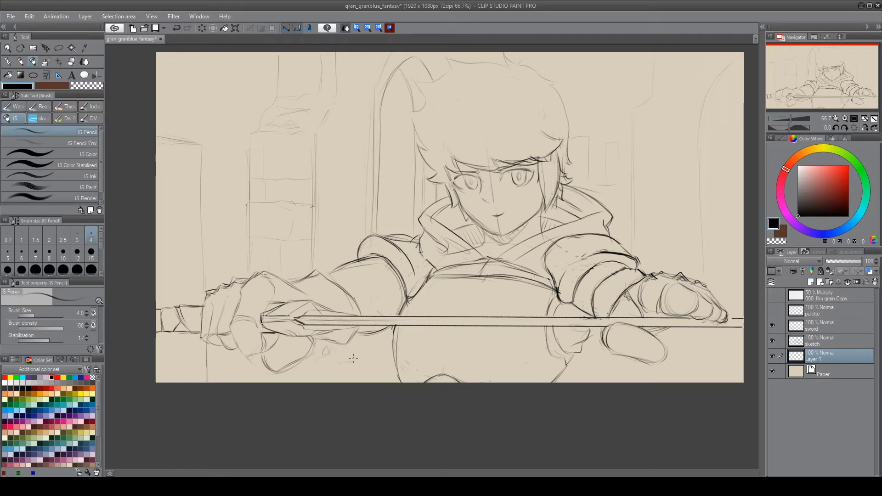
{"action": "double_click", "coordinate": [820, 359]}
{"action": "type", "text": "bg sketch"}
{"action": "key", "text": "Return"}
{"action": "key", "text": "ctrl+s"}
Check the 'lines' layer, then fade the sketch layer to 11% opacity.
{"action": "left_click", "coordinate": [823, 341]}
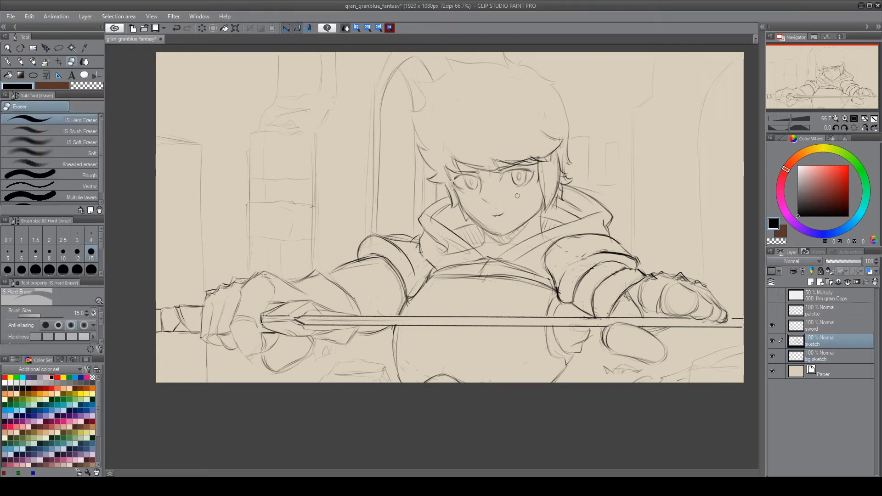
{"action": "left_click", "coordinate": [815, 330]}
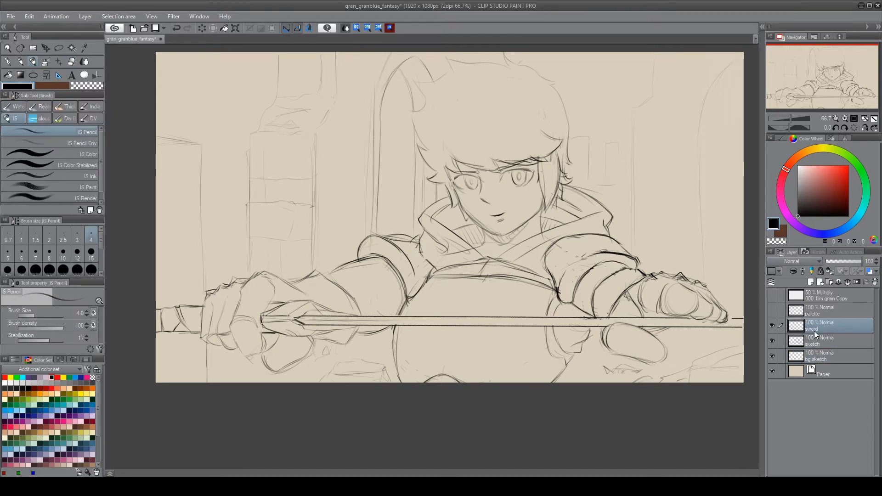
{"action": "left_click", "coordinate": [822, 341]}
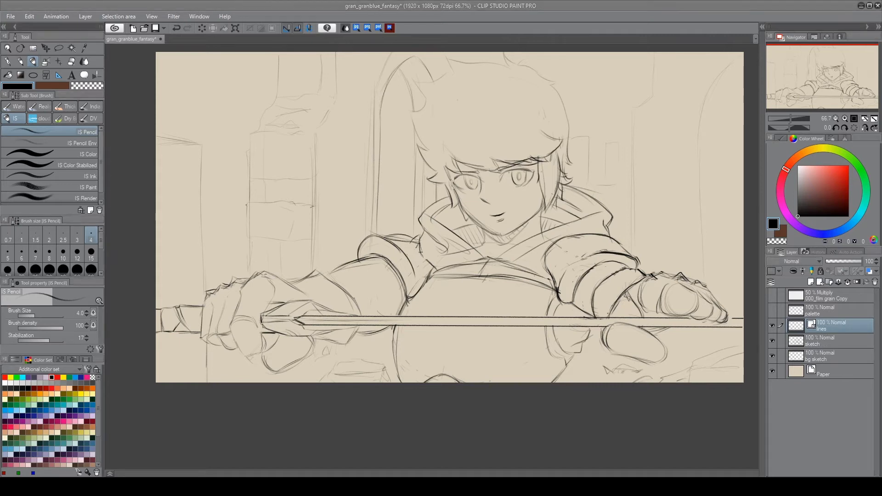
{"action": "scroll", "coordinate": [582, 157], "scroll_direction": "up", "scroll_amount": 3}
{"action": "left_click", "coordinate": [830, 262]}
On the lines layer, ink both eyes with a pupil, the nose and the mouth.
{"action": "left_click", "coordinate": [827, 326]}
{"action": "mouse_move", "coordinate": [351, 203]}
{"action": "left_mouse_down"}
{"action": "mouse_move", "coordinate": [297, 210]}
{"action": "mouse_move", "coordinate": [315, 226]}
{"action": "mouse_move", "coordinate": [351, 213]}
{"action": "mouse_move", "coordinate": [297, 224]}
{"action": "left_mouse_up"}
{"action": "left_click_drag", "start_coordinate": [295, 190], "coordinate": [350, 188]}
{"action": "mouse_move", "coordinate": [347, 188]}
{"action": "left_mouse_down"}
{"action": "mouse_move", "coordinate": [353, 237]}
{"action": "mouse_move", "coordinate": [373, 260]}
{"action": "left_mouse_up"}
{"action": "mouse_move", "coordinate": [377, 291]}
{"action": "left_mouse_down"}
{"action": "mouse_move", "coordinate": [407, 284]}
{"action": "mouse_move", "coordinate": [405, 298]}
{"action": "left_mouse_up"}
{"action": "mouse_move", "coordinate": [404, 206]}
{"action": "left_mouse_down"}
{"action": "mouse_move", "coordinate": [431, 186]}
{"action": "mouse_move", "coordinate": [472, 189]}
{"action": "mouse_move", "coordinate": [456, 217]}
{"action": "left_mouse_up"}
{"action": "left_click_drag", "start_coordinate": [425, 189], "coordinate": [432, 220]}
{"action": "left_click_drag", "start_coordinate": [457, 189], "coordinate": [446, 221]}
{"action": "left_click_drag", "start_coordinate": [440, 190], "coordinate": [439, 192]}
{"action": "left_click_drag", "start_coordinate": [402, 208], "coordinate": [411, 189]}
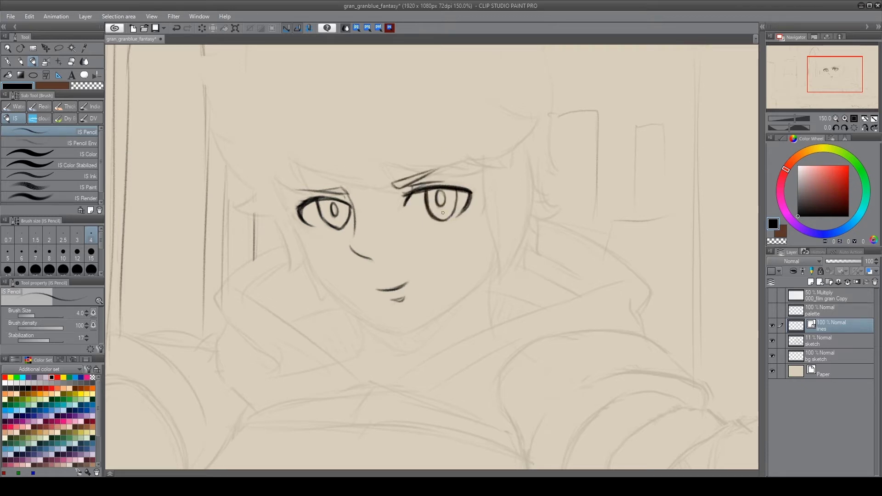
Ink the brow, bangs, a hair spike, the jaw and chin, and the hair's right edge.
{"action": "mouse_move", "coordinate": [281, 149]}
{"action": "left_mouse_down"}
{"action": "mouse_move", "coordinate": [402, 197]}
{"action": "mouse_move", "coordinate": [378, 154]}
{"action": "mouse_move", "coordinate": [490, 176]}
{"action": "mouse_move", "coordinate": [544, 118]}
{"action": "left_mouse_up"}
{"action": "left_click_drag", "start_coordinate": [494, 153], "coordinate": [466, 156]}
{"action": "left_click_drag", "start_coordinate": [299, 167], "coordinate": [309, 192]}
{"action": "left_click_drag", "start_coordinate": [275, 180], "coordinate": [307, 193]}
{"action": "mouse_move", "coordinate": [304, 244]}
{"action": "left_mouse_down"}
{"action": "mouse_move", "coordinate": [329, 290]}
{"action": "mouse_move", "coordinate": [248, 199]}
{"action": "left_mouse_up"}
{"action": "mouse_move", "coordinate": [247, 199]}
{"action": "left_mouse_down"}
{"action": "mouse_move", "coordinate": [335, 239]}
{"action": "mouse_move", "coordinate": [412, 179]}
{"action": "mouse_move", "coordinate": [400, 89]}
{"action": "left_mouse_up"}
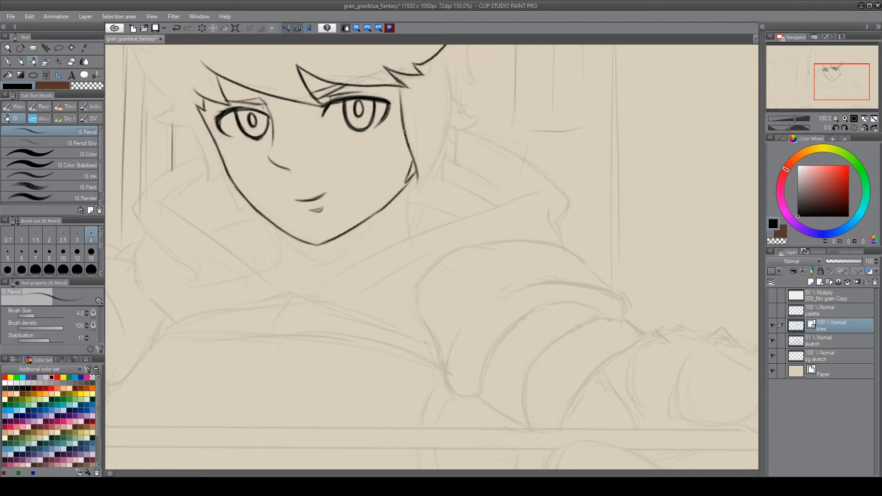
{"action": "left_click_drag", "start_coordinate": [445, 58], "coordinate": [448, 156]}
Ink the left hair spikes, face edge, top of the hair and right side of the hair.
{"action": "left_click_drag", "start_coordinate": [198, 200], "coordinate": [153, 215]}
{"action": "left_click_drag", "start_coordinate": [199, 225], "coordinate": [251, 304]}
{"action": "mouse_move", "coordinate": [184, 200]}
{"action": "left_mouse_down"}
{"action": "mouse_move", "coordinate": [133, 119]}
{"action": "mouse_move", "coordinate": [216, 262]}
{"action": "left_mouse_up"}
{"action": "left_click_drag", "start_coordinate": [235, 159], "coordinate": [191, 188]}
{"action": "left_click_drag", "start_coordinate": [205, 120], "coordinate": [253, 124]}
{"action": "key", "text": "ctrl+z"}
{"action": "mouse_move", "coordinate": [422, 93]}
{"action": "left_mouse_down"}
{"action": "mouse_move", "coordinate": [275, 66]}
{"action": "mouse_move", "coordinate": [288, 95]}
{"action": "left_mouse_up"}
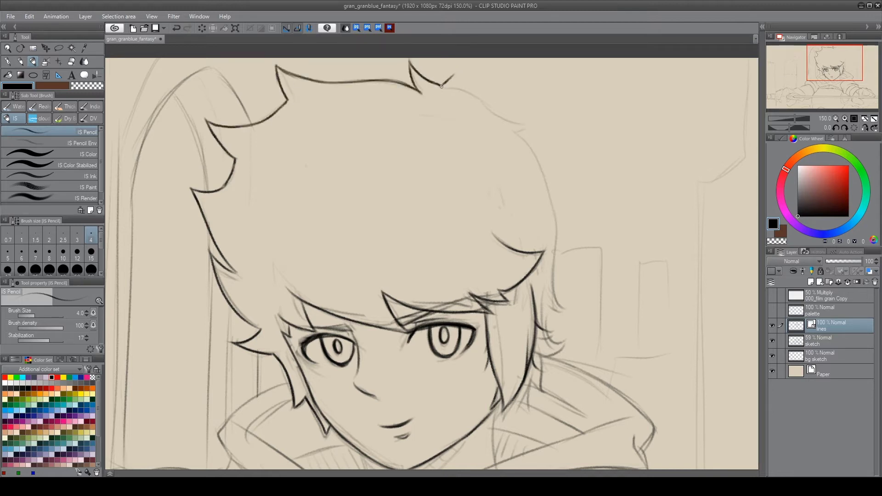
{"action": "mouse_move", "coordinate": [524, 131]}
{"action": "left_mouse_down"}
{"action": "mouse_move", "coordinate": [555, 285]}
{"action": "mouse_move", "coordinate": [540, 358]}
{"action": "left_mouse_up"}
Ink the hood edges, right shoulder line and chest lines, undoing the last hood stroke.
{"action": "left_click_drag", "start_coordinate": [543, 356], "coordinate": [512, 413]}
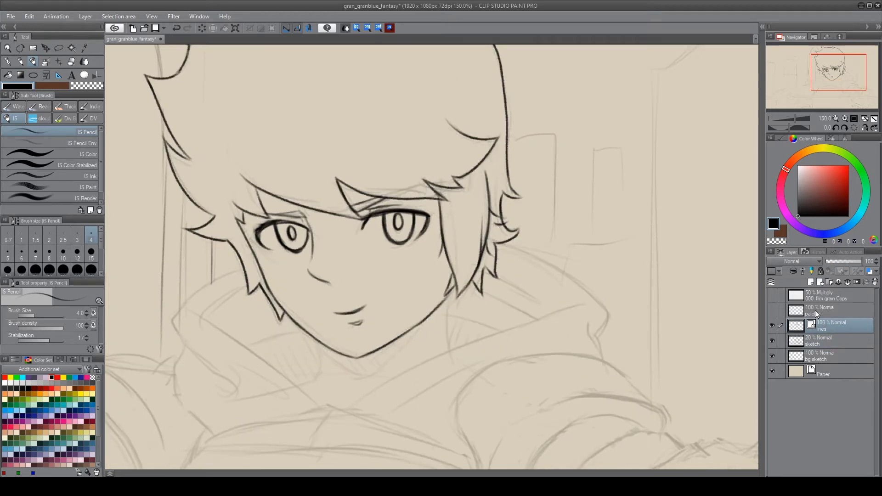
{"action": "left_click_drag", "start_coordinate": [195, 312], "coordinate": [321, 403]}
{"action": "left_click_drag", "start_coordinate": [209, 310], "coordinate": [245, 286]}
{"action": "left_click_drag", "start_coordinate": [501, 244], "coordinate": [611, 314]}
{"action": "mouse_move", "coordinate": [349, 409]}
{"action": "left_mouse_down"}
{"action": "mouse_move", "coordinate": [572, 307]}
{"action": "mouse_move", "coordinate": [443, 356]}
{"action": "mouse_move", "coordinate": [387, 418]}
{"action": "left_mouse_up"}
{"action": "left_click_drag", "start_coordinate": [288, 363], "coordinate": [236, 399]}
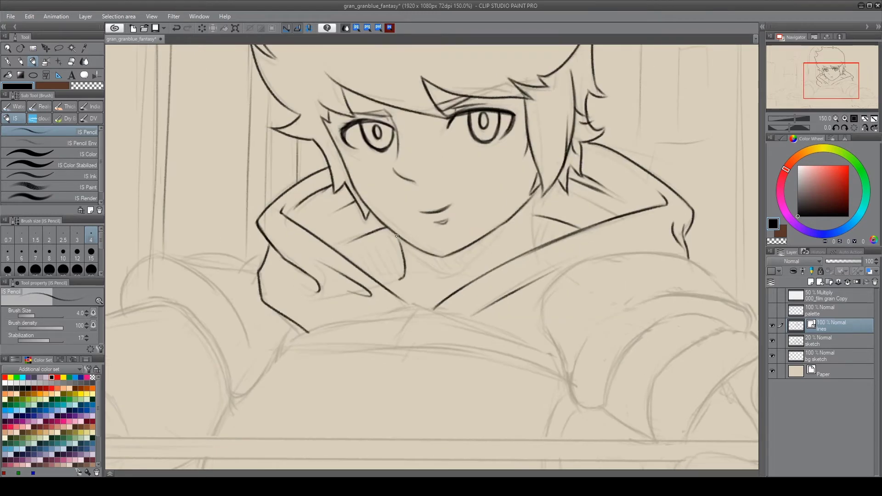
{"action": "left_click_drag", "start_coordinate": [624, 263], "coordinate": [688, 198]}
{"action": "mouse_move", "coordinate": [352, 284]}
{"action": "left_mouse_down"}
{"action": "mouse_move", "coordinate": [478, 241]}
{"action": "mouse_move", "coordinate": [622, 312]}
{"action": "mouse_move", "coordinate": [433, 234]}
{"action": "left_mouse_up"}
{"action": "key", "text": "ctrl+z"}
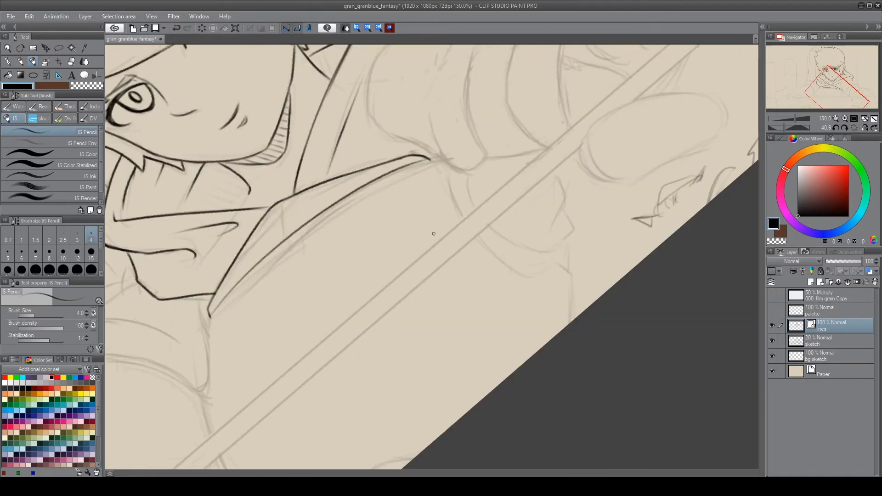
Ink the shoulder armor arc, hood top, rising shoulder line and a long line down the arm.
{"action": "key", "text": "ctrl+z"}
{"action": "mouse_move", "coordinate": [526, 231]}
{"action": "left_mouse_down"}
{"action": "mouse_move", "coordinate": [302, 223]}
{"action": "mouse_move", "coordinate": [391, 297]}
{"action": "left_mouse_up"}
{"action": "left_click_drag", "start_coordinate": [280, 215], "coordinate": [404, 251]}
{"action": "left_click_drag", "start_coordinate": [330, 176], "coordinate": [419, 185]}
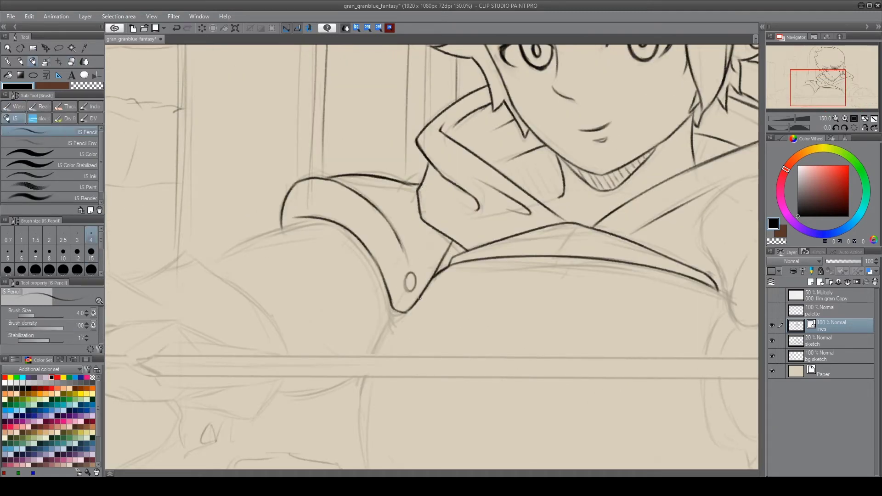
{"action": "left_click_drag", "start_coordinate": [364, 241], "coordinate": [502, 240]}
{"action": "left_click_drag", "start_coordinate": [348, 266], "coordinate": [431, 216]}
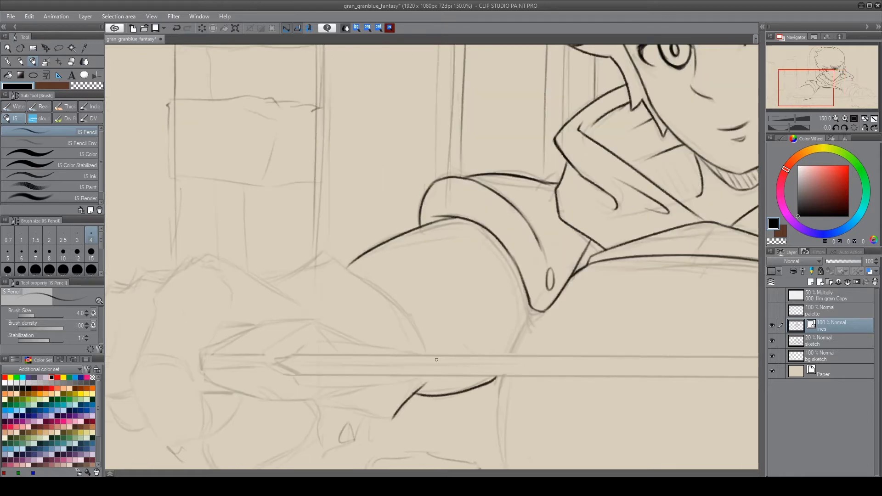
{"action": "left_click_drag", "start_coordinate": [324, 220], "coordinate": [178, 110]}
{"action": "left_click_drag", "start_coordinate": [384, 198], "coordinate": [365, 390]}
Ink the sleeve edge with its inner curve, small details, and the arm arc toward the hand.
{"action": "left_click_drag", "start_coordinate": [505, 390], "coordinate": [190, 310]}
{"action": "left_click_drag", "start_coordinate": [395, 309], "coordinate": [407, 115]}
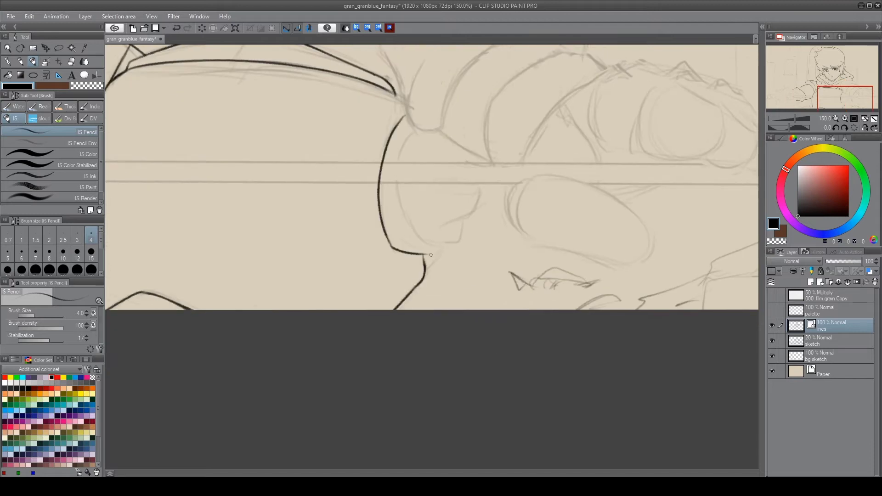
{"action": "left_click_drag", "start_coordinate": [443, 243], "coordinate": [429, 260]}
{"action": "left_click_drag", "start_coordinate": [414, 131], "coordinate": [404, 239]}
{"action": "left_click_drag", "start_coordinate": [462, 242], "coordinate": [436, 246]}
{"action": "mouse_move", "coordinate": [386, 58]}
{"action": "left_mouse_down"}
{"action": "mouse_move", "coordinate": [386, 258]}
{"action": "mouse_move", "coordinate": [476, 252]}
{"action": "left_mouse_up"}
{"action": "left_click_drag", "start_coordinate": [390, 199], "coordinate": [586, 250]}
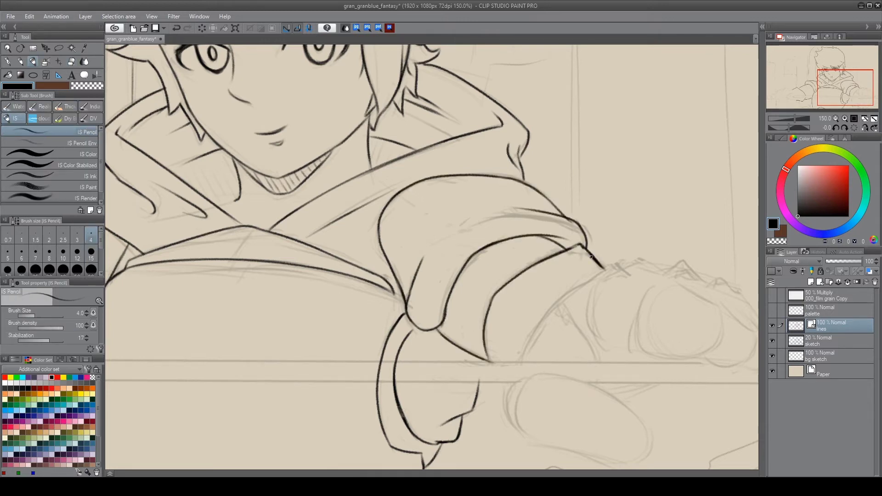
{"action": "left_click_drag", "start_coordinate": [599, 270], "coordinate": [515, 362]}
Outline the right hand and fingers and extend the hand's lower curve.
{"action": "left_click_drag", "start_coordinate": [626, 250], "coordinate": [552, 148]}
{"action": "left_click_drag", "start_coordinate": [485, 204], "coordinate": [508, 247]}
{"action": "left_click_drag", "start_coordinate": [524, 186], "coordinate": [627, 256]}
{"action": "left_click_drag", "start_coordinate": [596, 180], "coordinate": [629, 258]}
{"action": "left_click_drag", "start_coordinate": [566, 250], "coordinate": [560, 204]}
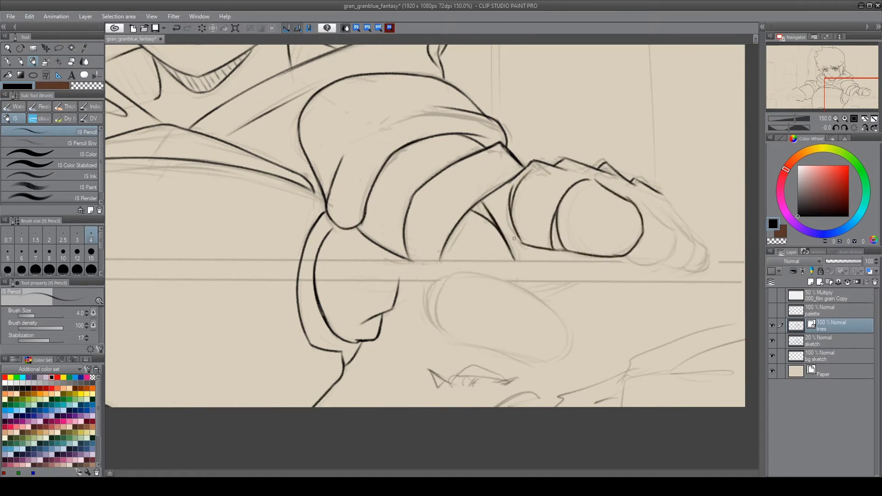
{"action": "left_click_drag", "start_coordinate": [444, 282], "coordinate": [311, 218]}
{"action": "mouse_move", "coordinate": [308, 264]}
{"action": "left_mouse_down"}
{"action": "mouse_move", "coordinate": [378, 290]}
{"action": "mouse_move", "coordinate": [317, 210]}
{"action": "mouse_move", "coordinate": [293, 350]}
{"action": "left_mouse_up"}
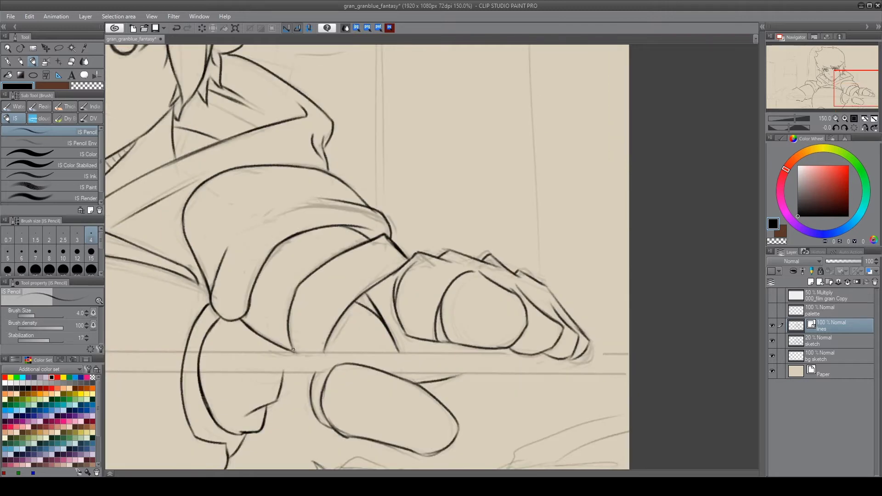
Ink the gripping fist's curves and a darkened finger outline.
{"action": "left_click_drag", "start_coordinate": [607, 305], "coordinate": [726, 190]}
{"action": "left_click_drag", "start_coordinate": [134, 216], "coordinate": [754, 204]}
{"action": "mouse_move", "coordinate": [312, 313]}
{"action": "left_mouse_down"}
{"action": "mouse_move", "coordinate": [411, 321]}
{"action": "mouse_move", "coordinate": [414, 272]}
{"action": "left_mouse_up"}
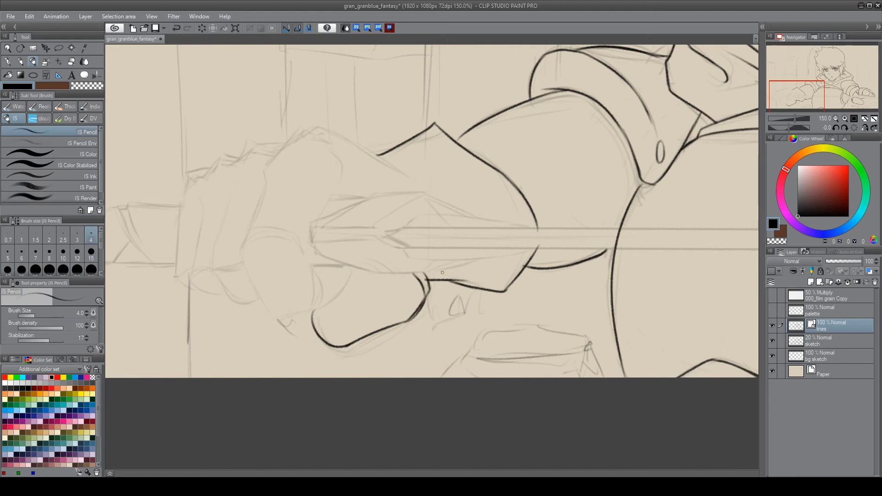
{"action": "left_click_drag", "start_coordinate": [294, 238], "coordinate": [273, 316]}
{"action": "left_click_drag", "start_coordinate": [299, 240], "coordinate": [274, 317]}
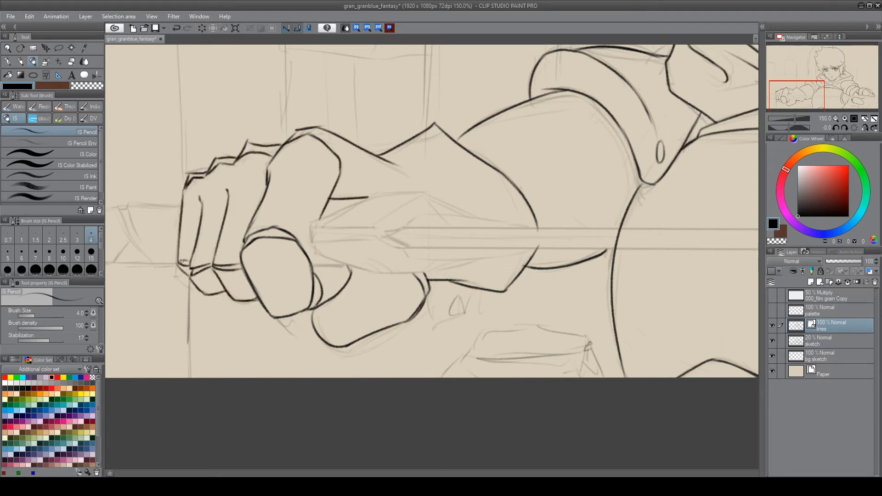
Ink the sword blade's edges from the hilt outward along its length.
{"action": "left_click_drag", "start_coordinate": [311, 247], "coordinate": [498, 257]}
{"action": "left_click_drag", "start_coordinate": [373, 225], "coordinate": [426, 199]}
{"action": "left_click_drag", "start_coordinate": [378, 241], "coordinate": [424, 260]}
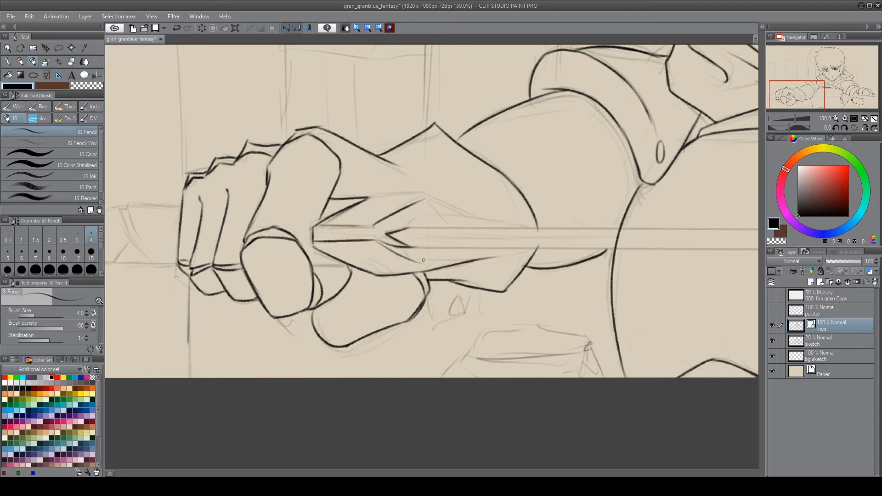
{"action": "left_click_drag", "start_coordinate": [416, 216], "coordinate": [540, 230]}
{"action": "mouse_move", "coordinate": [476, 193]}
{"action": "left_mouse_down"}
{"action": "mouse_move", "coordinate": [368, 217]}
{"action": "mouse_move", "coordinate": [358, 204]}
{"action": "left_mouse_up"}
{"action": "left_click_drag", "start_coordinate": [239, 195], "coordinate": [372, 184], "text": "space"}
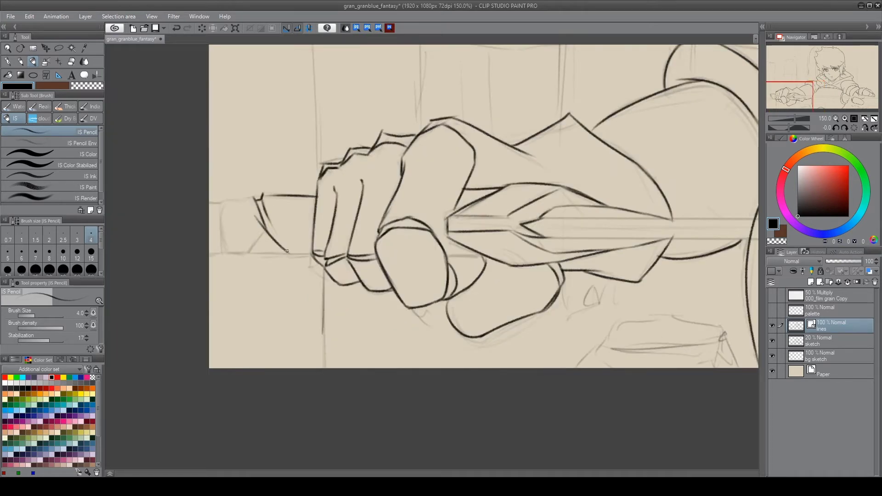
{"action": "left_click_drag", "start_coordinate": [477, 262], "coordinate": [277, 258], "text": "space"}
{"action": "left_click_drag", "start_coordinate": [324, 304], "coordinate": [114, 306], "text": "space"}
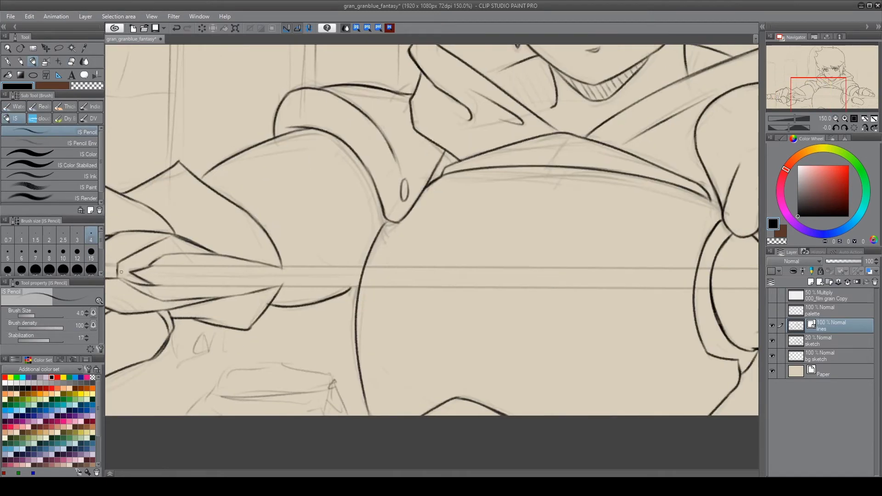
Draw the straight edges of the sword blade with a smaller brush.
{"action": "scroll", "coordinate": [233, 293], "scroll_direction": "down", "scroll_amount": 1}
{"action": "key", "text": "bracketleft"}
{"action": "key", "text": "bracketleft"}
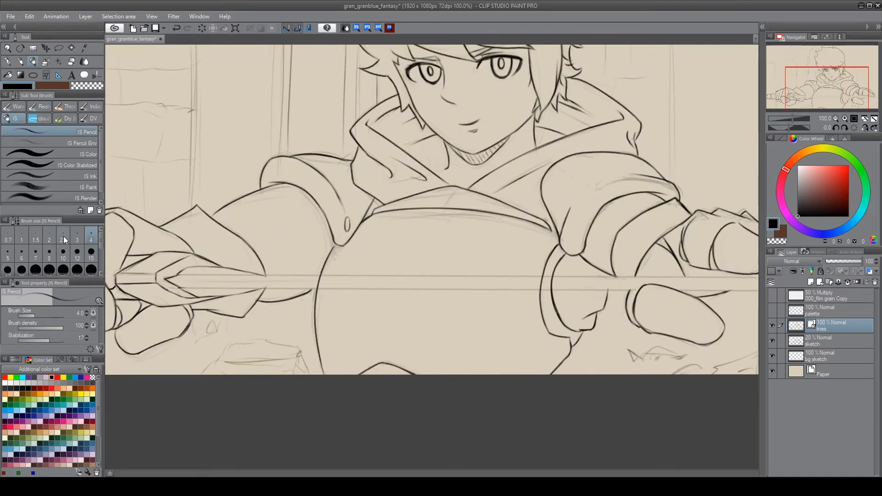
{"action": "scroll", "coordinate": [367, 257], "scroll_direction": "down", "scroll_amount": 1}
{"action": "left_click", "coordinate": [508, 256], "text": "shift"}
{"action": "key", "text": "ctrl+shift+n"}
{"action": "mouse_move", "coordinate": [211, 273]}
{"action": "left_mouse_down"}
{"action": "mouse_move", "coordinate": [690, 274]}
{"action": "mouse_move", "coordinate": [697, 256]}
{"action": "left_mouse_up"}
Erase the blade lines where they cross the fingers.
{"action": "key", "text": "e"}
{"action": "scroll", "coordinate": [508, 313], "scroll_direction": "up", "scroll_amount": 3}
{"action": "left_click_drag", "start_coordinate": [508, 313], "coordinate": [590, 317]}
{"action": "left_click_drag", "start_coordinate": [318, 344], "coordinate": [254, 344]}
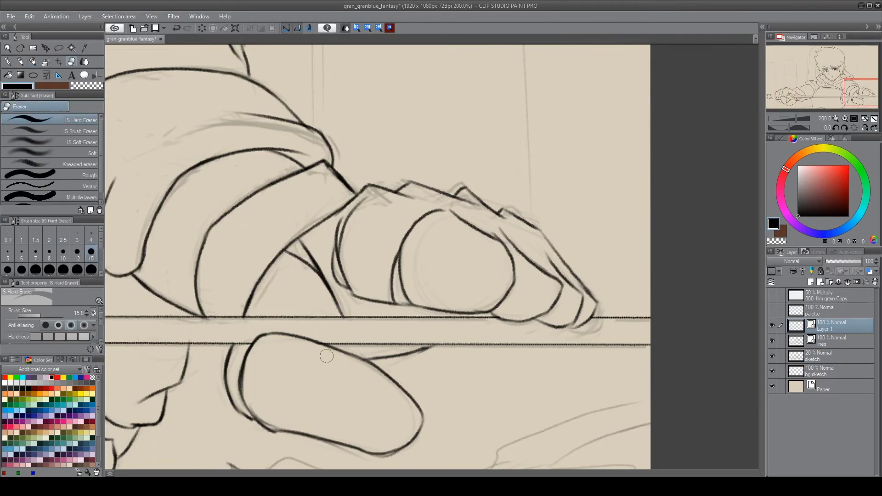
{"action": "left_click_drag", "start_coordinate": [193, 322], "coordinate": [612, 237], "text": "space"}
{"action": "left_click_drag", "start_coordinate": [138, 295], "coordinate": [443, 275], "text": "space"}
Clean up stray strokes on the sword with hard and soft erasers.
{"action": "key", "text": "alt+bracketleft"}
{"action": "left_click_drag", "start_coordinate": [346, 261], "coordinate": [138, 276], "text": "space"}
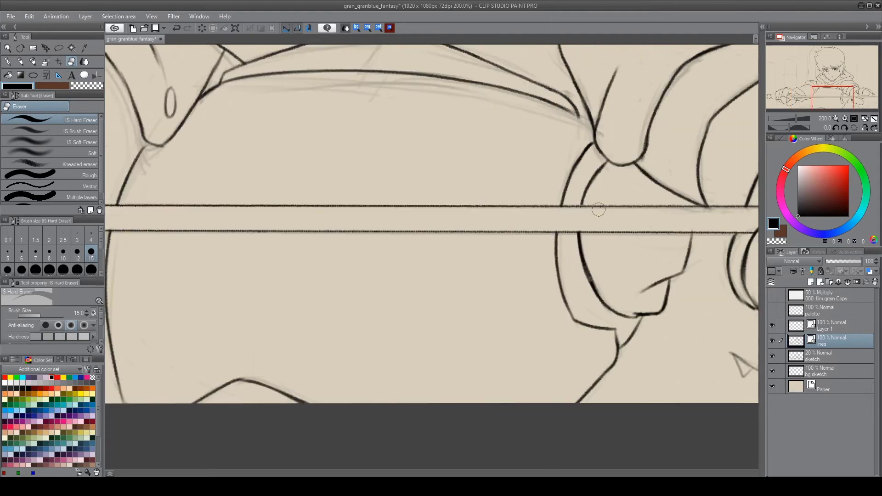
{"action": "key", "text": "alt+bracketright"}
{"action": "scroll", "coordinate": [150, 311], "scroll_direction": "down", "scroll_amount": 3}
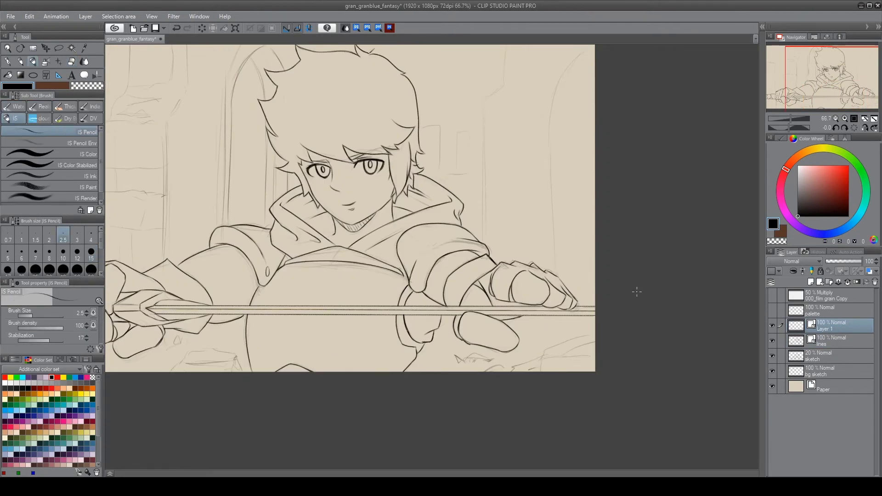
{"action": "scroll", "coordinate": [149, 311], "scroll_direction": "up", "scroll_amount": 3}
{"action": "left_click_drag", "start_coordinate": [469, 234], "coordinate": [563, 234], "text": "space"}
{"action": "left_click", "coordinate": [80, 153]}
{"action": "left_click_drag", "start_coordinate": [199, 300], "coordinate": [345, 301]}
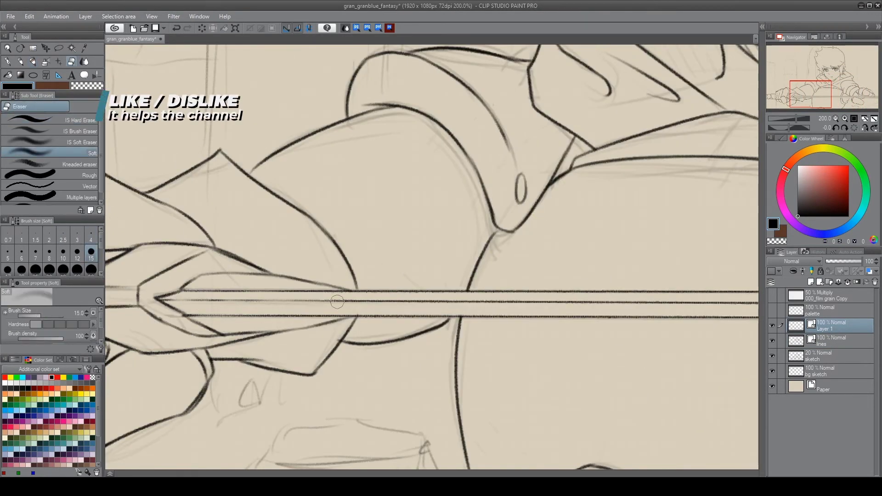
{"action": "left_click_drag", "start_coordinate": [505, 299], "coordinate": [184, 299], "text": "space"}
Merge the blade lines down into the line art layer and return to the pencil.
{"action": "scroll", "coordinate": [414, 230], "scroll_direction": "down", "scroll_amount": 2}
{"action": "key", "text": "ctrl+e"}
{"action": "scroll", "coordinate": [413, 230], "scroll_direction": "down", "scroll_amount": 2}
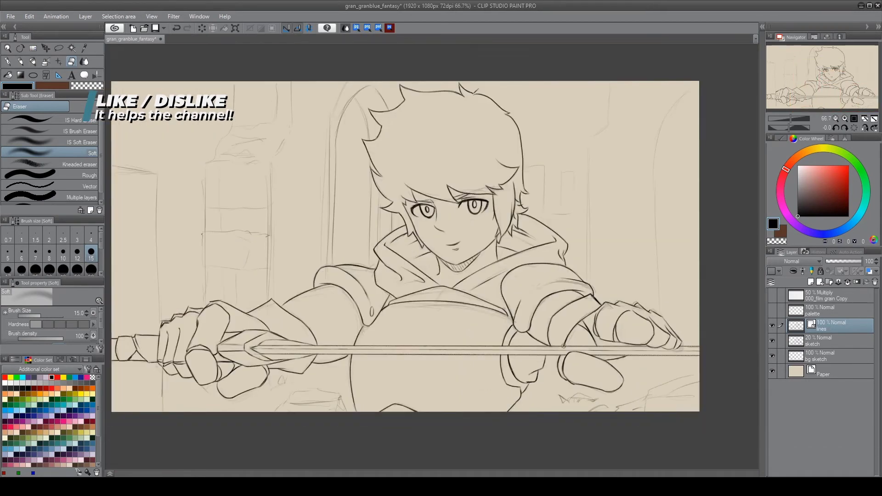
{"action": "scroll", "coordinate": [476, 313], "scroll_direction": "up", "scroll_amount": 2}
{"action": "left_click_drag", "start_coordinate": [538, 327], "coordinate": [357, 271]}
{"action": "key", "text": "ctrl+z"}
{"action": "key", "text": "b"}
{"action": "scroll", "coordinate": [476, 313], "scroll_direction": "up", "scroll_amount": 1}
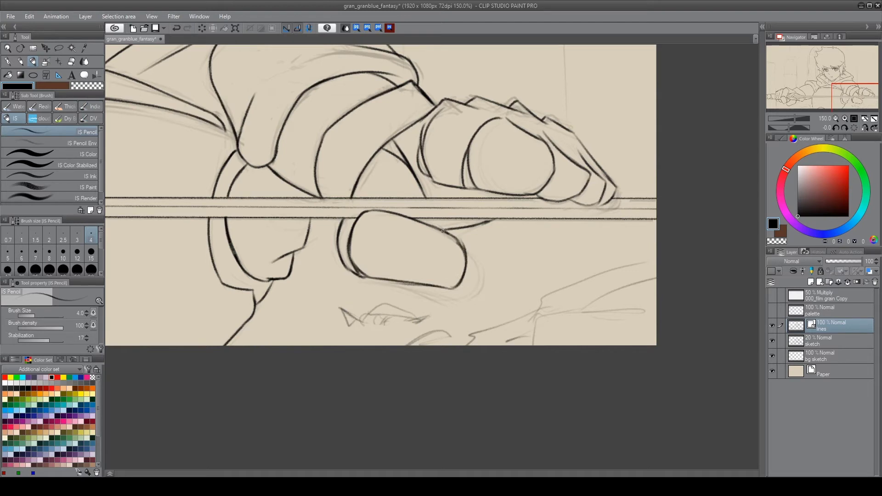
{"action": "left_click_drag", "start_coordinate": [580, 121], "coordinate": [295, 291]}
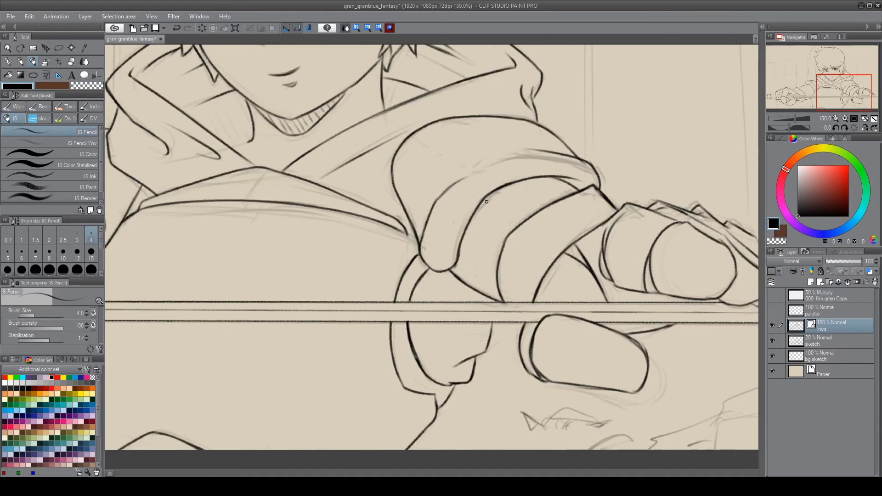
Review the face and chest, then flip the view horizontally to check the drawing.
{"action": "scroll", "coordinate": [326, 229], "scroll_direction": "down", "scroll_amount": 3}
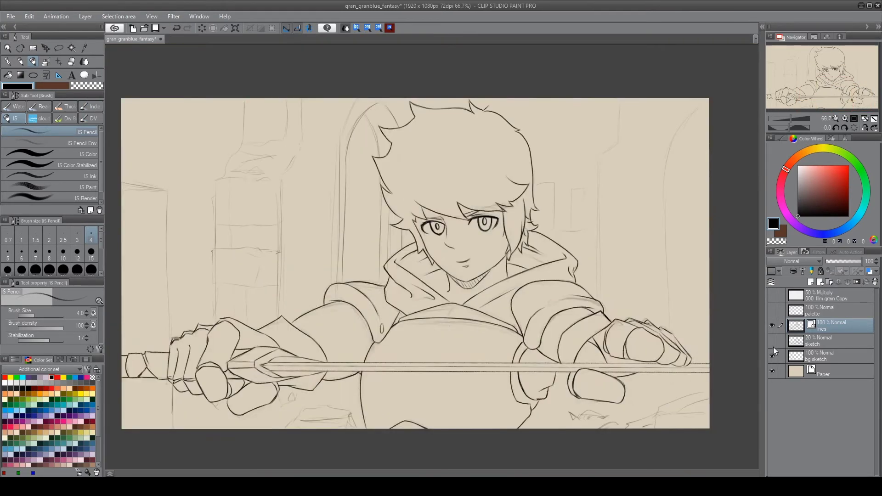
{"action": "scroll", "coordinate": [485, 382], "scroll_direction": "up", "scroll_amount": 3}
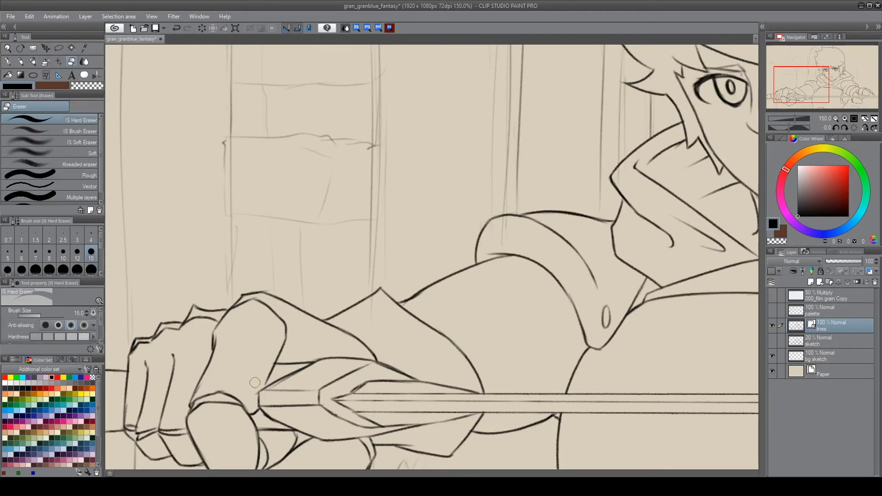
{"action": "left_click_drag", "start_coordinate": [601, 355], "coordinate": [410, 367]}
{"action": "scroll", "coordinate": [410, 366], "scroll_direction": "down", "scroll_amount": 2}
{"action": "scroll", "coordinate": [544, 258], "scroll_direction": "up", "scroll_amount": 2}
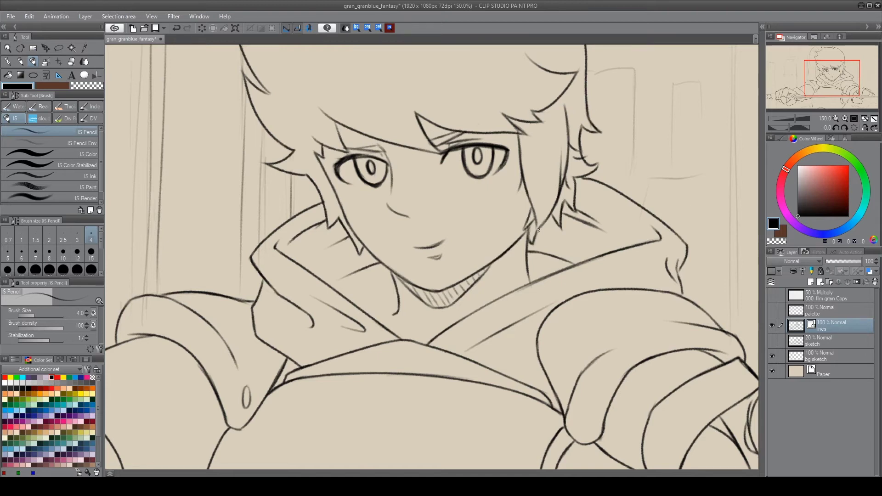
{"action": "scroll", "coordinate": [539, 231], "scroll_direction": "down", "scroll_amount": 1}
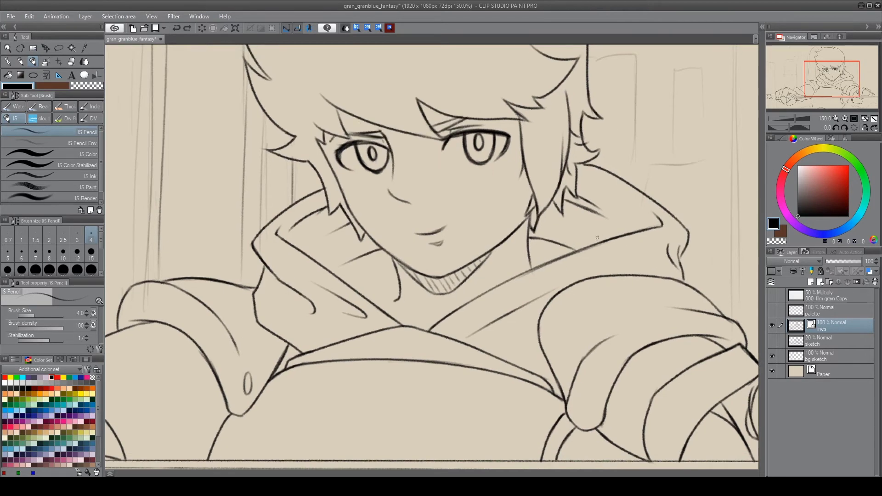
{"action": "scroll", "coordinate": [597, 238], "scroll_direction": "down", "scroll_amount": 3}
{"action": "left_click", "coordinate": [865, 131]}
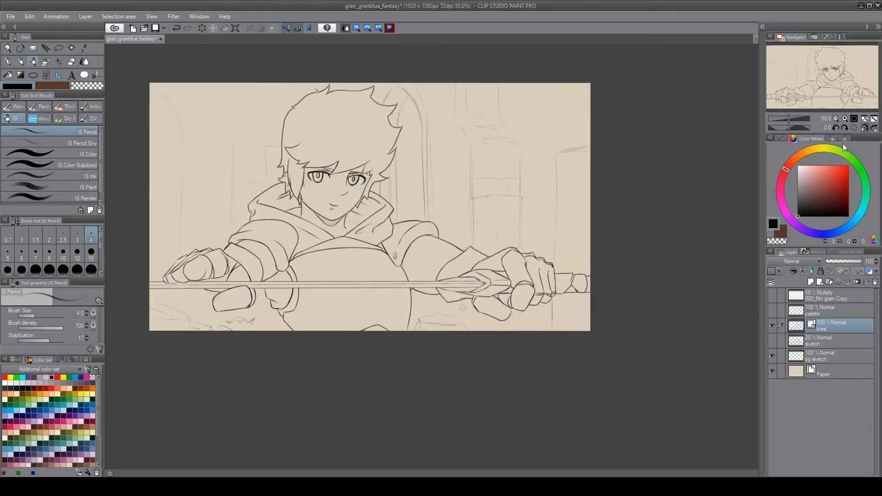
Add a new raster layer for colour.
{"action": "scroll", "coordinate": [503, 197], "scroll_direction": "up", "scroll_amount": 2}
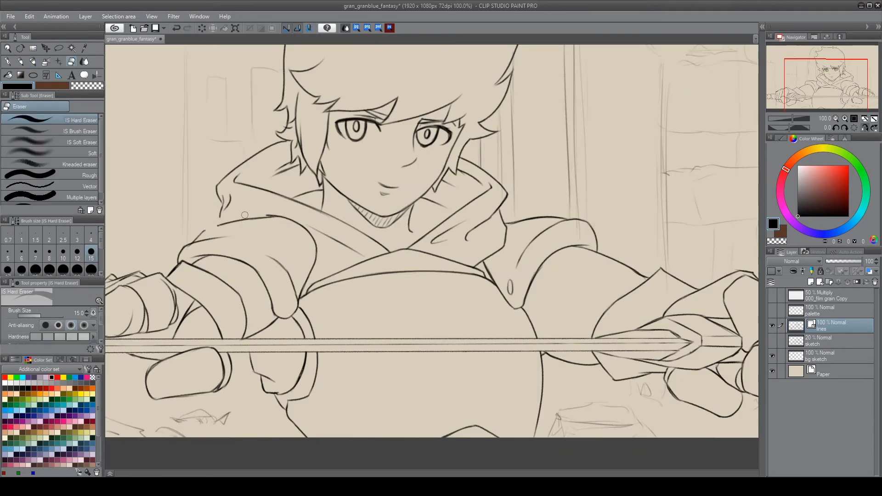
{"action": "scroll", "coordinate": [503, 196], "scroll_direction": "up", "scroll_amount": 2}
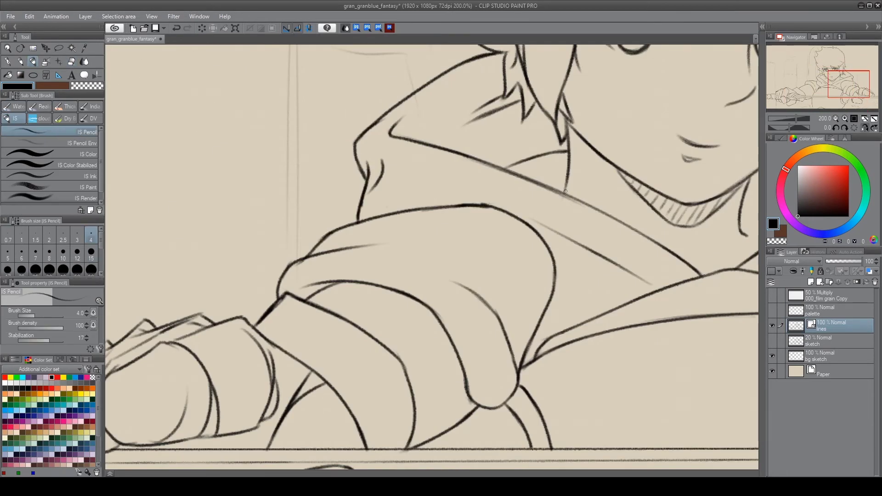
{"action": "scroll", "coordinate": [647, 258], "scroll_direction": "right", "scroll_amount": 5}
{"action": "scroll", "coordinate": [646, 258], "scroll_direction": "down", "scroll_amount": 3}
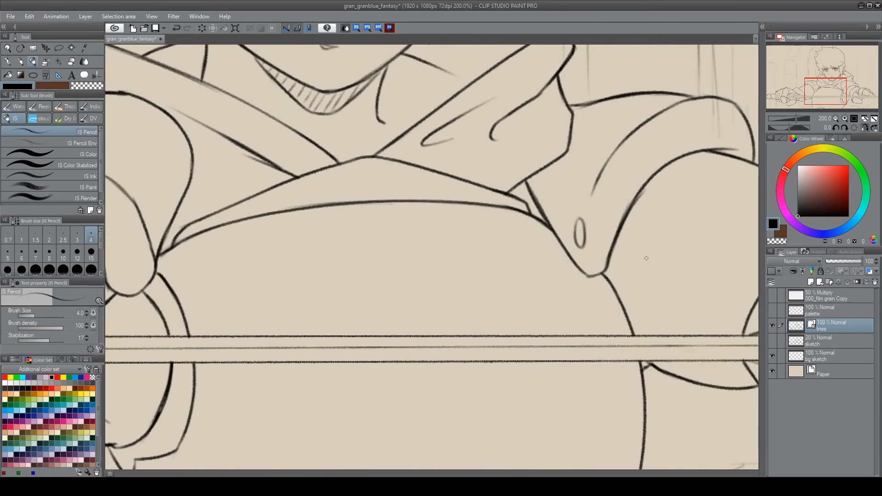
{"action": "key", "text": "ctrl+0"}
Fill the figure with a light blue base colour, deleting the blue outside the character.
{"action": "left_click", "coordinate": [772, 310]}
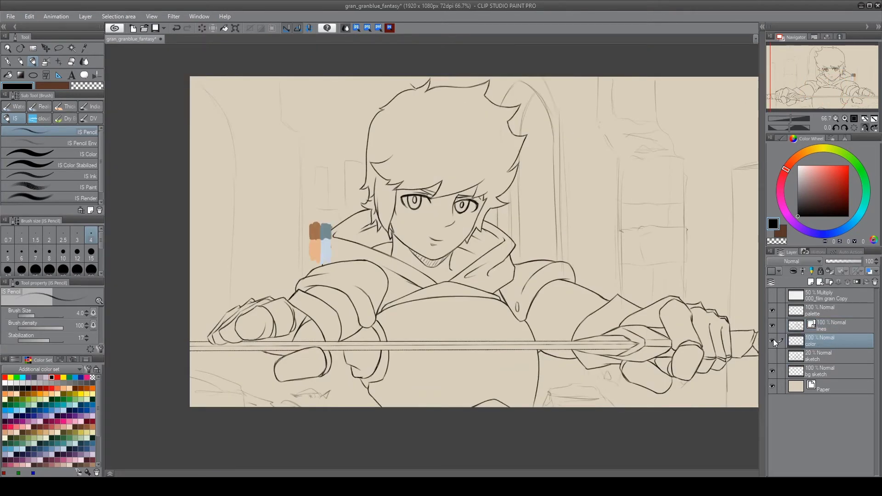
{"action": "key", "text": "w"}
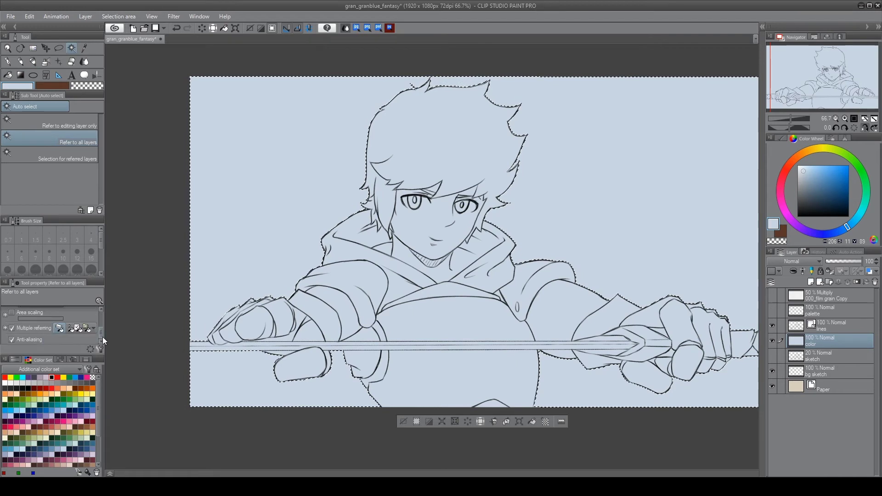
{"action": "key", "text": "Delete"}
{"action": "key", "text": "ctrl+d"}
{"action": "key", "text": "b"}
{"action": "left_click", "coordinate": [317, 239], "text": "alt"}
On a clipped layer, paint blue-grey on the hood edge, sleeve, arm, chin folds and collar.
{"action": "left_click", "coordinate": [811, 282]}
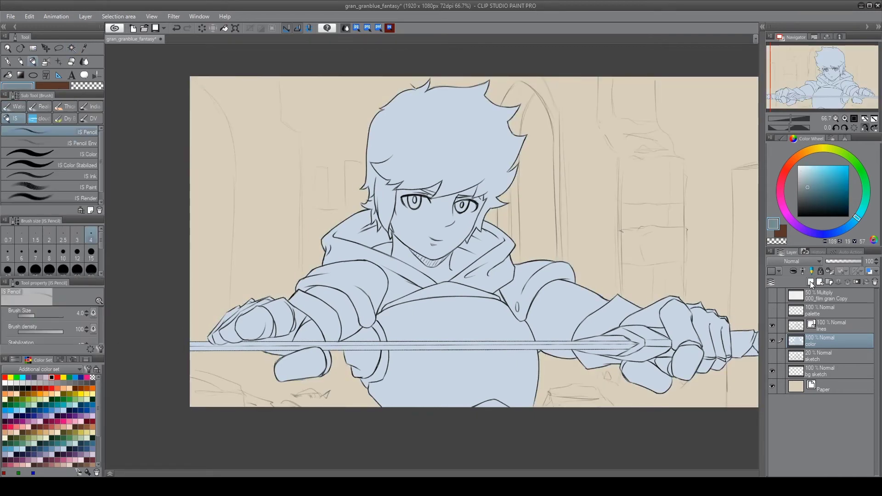
{"action": "key", "text": "ctrl+alt+0"}
{"action": "left_click", "coordinate": [92, 155]}
{"action": "scroll", "coordinate": [275, 248], "scroll_direction": "up", "scroll_amount": 1}
{"action": "mouse_move", "coordinate": [269, 253]}
{"action": "left_mouse_down"}
{"action": "mouse_move", "coordinate": [368, 166]}
{"action": "mouse_move", "coordinate": [416, 227]}
{"action": "left_mouse_up"}
{"action": "mouse_move", "coordinate": [268, 279]}
{"action": "left_mouse_down"}
{"action": "mouse_move", "coordinate": [395, 285]}
{"action": "mouse_move", "coordinate": [391, 391]}
{"action": "left_mouse_up"}
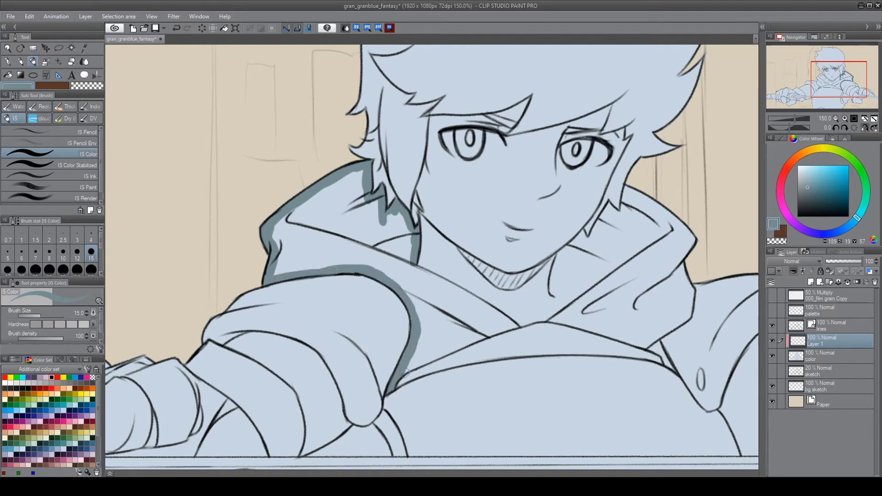
{"action": "left_click_drag", "start_coordinate": [411, 356], "coordinate": [503, 326]}
{"action": "left_click_drag", "start_coordinate": [403, 264], "coordinate": [517, 324]}
{"action": "mouse_move", "coordinate": [606, 294]}
{"action": "left_mouse_down"}
{"action": "mouse_move", "coordinate": [560, 257]}
{"action": "mouse_move", "coordinate": [620, 202]}
{"action": "mouse_move", "coordinate": [691, 294]}
{"action": "mouse_move", "coordinate": [652, 352]}
{"action": "mouse_move", "coordinate": [558, 319]}
{"action": "left_mouse_up"}
{"action": "left_click", "coordinate": [772, 341], "text": "alt"}
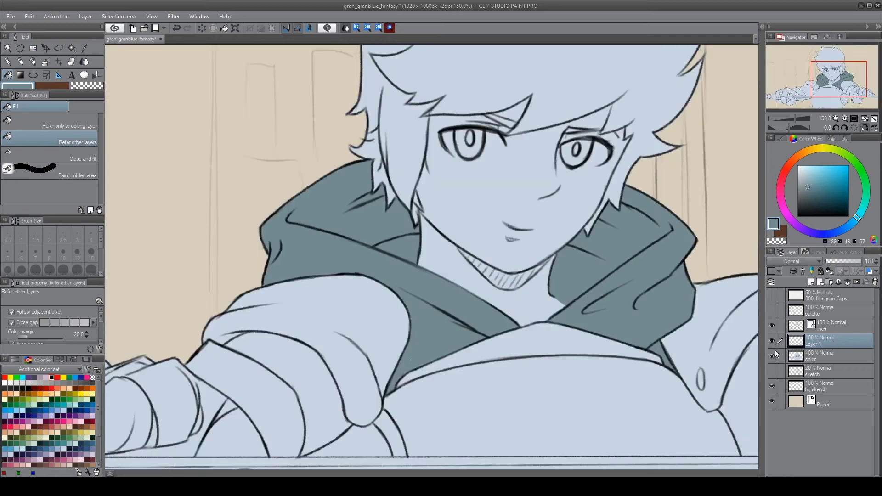
Colour the face and neck in skin tone and start the hair in brown.
{"action": "mouse_move", "coordinate": [421, 212]}
{"action": "left_mouse_down"}
{"action": "mouse_move", "coordinate": [427, 271]}
{"action": "mouse_move", "coordinate": [501, 316]}
{"action": "mouse_move", "coordinate": [559, 296]}
{"action": "mouse_move", "coordinate": [554, 241]}
{"action": "mouse_move", "coordinate": [497, 126]}
{"action": "mouse_move", "coordinate": [570, 239]}
{"action": "mouse_move", "coordinate": [559, 170]}
{"action": "mouse_move", "coordinate": [593, 123]}
{"action": "left_mouse_up"}
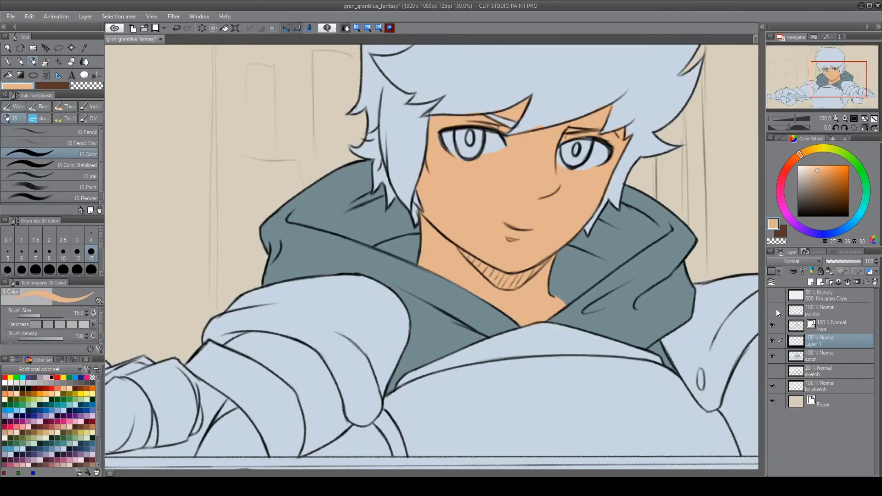
{"action": "left_click", "coordinate": [779, 310]}
{"action": "mouse_move", "coordinate": [388, 152]}
{"action": "left_mouse_down"}
{"action": "mouse_move", "coordinate": [414, 206]}
{"action": "mouse_move", "coordinate": [441, 94]}
{"action": "mouse_move", "coordinate": [385, 166]}
{"action": "mouse_move", "coordinate": [363, 142]}
{"action": "mouse_move", "coordinate": [351, 92]}
{"action": "left_mouse_up"}
{"action": "scroll", "coordinate": [363, 137], "scroll_direction": "up", "scroll_amount": 4}
{"action": "scroll", "coordinate": [374, 181], "scroll_direction": "up", "scroll_amount": 2}
{"action": "mouse_move", "coordinate": [368, 189]}
{"action": "left_mouse_down"}
{"action": "mouse_move", "coordinate": [363, 68]}
{"action": "mouse_move", "coordinate": [450, 129]}
{"action": "mouse_move", "coordinate": [570, 131]}
{"action": "mouse_move", "coordinate": [680, 239]}
{"action": "mouse_move", "coordinate": [620, 395]}
{"action": "mouse_move", "coordinate": [579, 428]}
{"action": "left_mouse_up"}
Paint the right hair strands, bangs and both irises brown.
{"action": "scroll", "coordinate": [579, 427], "scroll_direction": "down", "scroll_amount": 3}
{"action": "left_click_drag", "start_coordinate": [611, 308], "coordinate": [579, 344]}
{"action": "left_click_drag", "start_coordinate": [638, 230], "coordinate": [597, 249]}
{"action": "mouse_move", "coordinate": [533, 202]}
{"action": "left_mouse_down"}
{"action": "mouse_move", "coordinate": [494, 235]}
{"action": "mouse_move", "coordinate": [570, 211]}
{"action": "left_mouse_up"}
{"action": "mouse_move", "coordinate": [510, 232]}
{"action": "left_mouse_down"}
{"action": "mouse_move", "coordinate": [428, 224]}
{"action": "mouse_move", "coordinate": [542, 196]}
{"action": "left_mouse_up"}
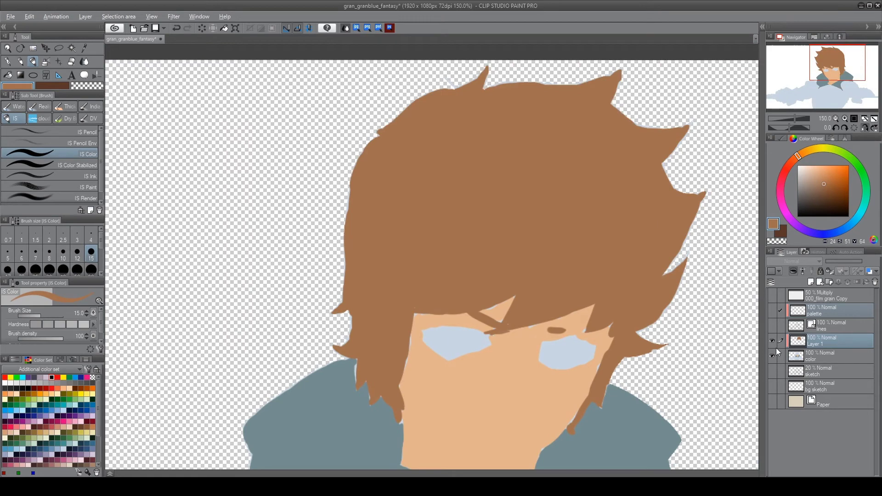
{"action": "left_click_drag", "start_coordinate": [448, 332], "coordinate": [460, 354]}
{"action": "left_click_drag", "start_coordinate": [554, 342], "coordinate": [564, 361]}
{"action": "left_click", "coordinate": [436, 342], "text": "alt"}
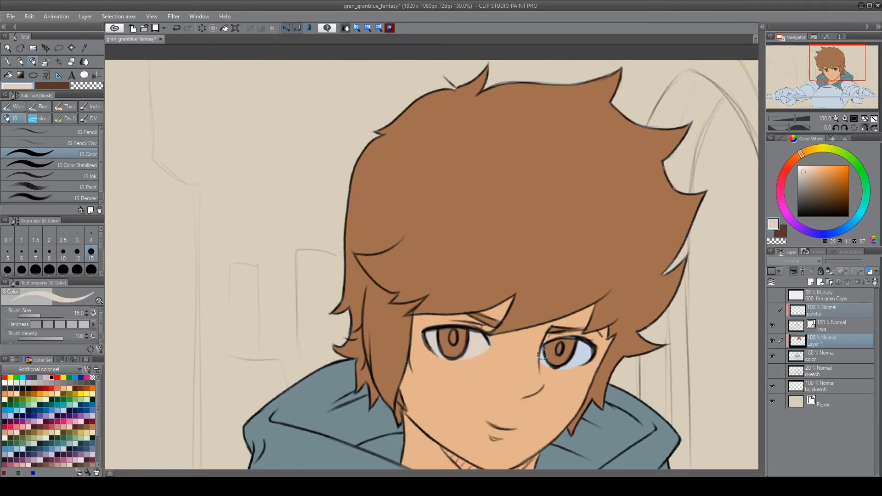
Paint sampled grey-teal shadow under the fist and below the sword bar.
{"action": "scroll", "coordinate": [546, 340], "scroll_direction": "down", "scroll_amount": 4}
{"action": "left_click", "coordinate": [553, 323], "text": "alt"}
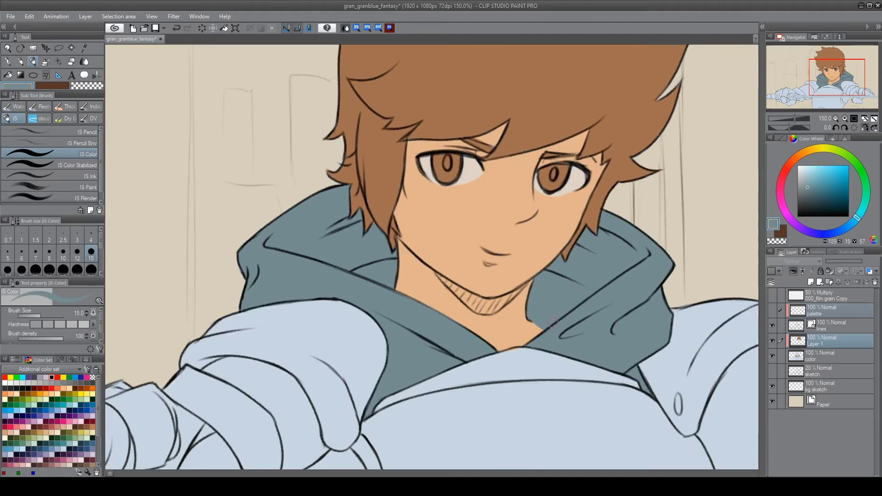
{"action": "scroll", "coordinate": [553, 323], "scroll_direction": "down", "scroll_amount": 4}
{"action": "scroll", "coordinate": [460, 298], "scroll_direction": "left", "scroll_amount": 3}
{"action": "left_click_drag", "start_coordinate": [338, 301], "coordinate": [405, 273]}
{"action": "left_click_drag", "start_coordinate": [405, 276], "coordinate": [421, 299]}
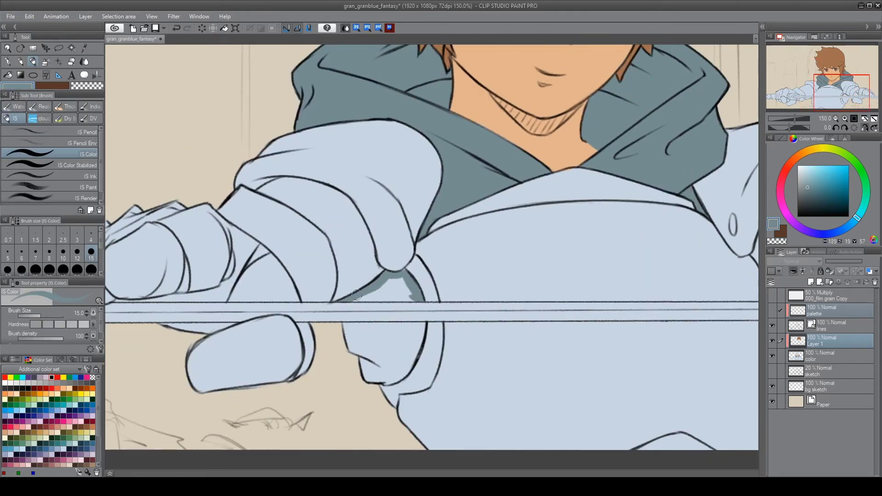
{"action": "left_click_drag", "start_coordinate": [357, 295], "coordinate": [409, 292]}
{"action": "mouse_move", "coordinate": [349, 327]}
{"action": "left_mouse_down"}
{"action": "mouse_move", "coordinate": [391, 368]}
{"action": "mouse_move", "coordinate": [421, 326]}
{"action": "mouse_move", "coordinate": [391, 396]}
{"action": "mouse_move", "coordinate": [417, 384]}
{"action": "left_mouse_up"}
Shade the knuckles and gaps between the gloved fingers on both fists.
{"action": "left_click", "coordinate": [432, 276], "text": "alt"}
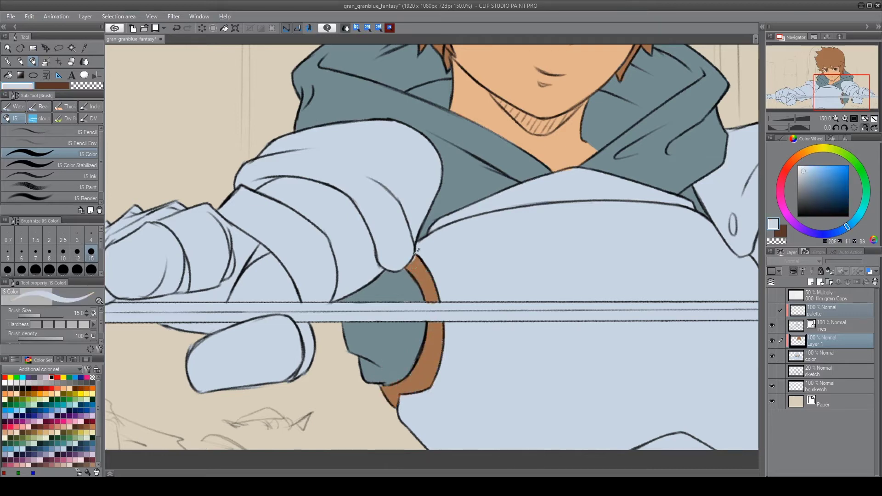
{"action": "left_click_drag", "start_coordinate": [689, 368], "coordinate": [446, 340]}
{"action": "mouse_move", "coordinate": [657, 392]}
{"action": "left_mouse_down"}
{"action": "mouse_move", "coordinate": [459, 418]}
{"action": "mouse_move", "coordinate": [551, 396]}
{"action": "mouse_move", "coordinate": [368, 303]}
{"action": "left_mouse_up"}
{"action": "left_click_drag", "start_coordinate": [496, 135], "coordinate": [528, 129]}
{"action": "left_click_drag", "start_coordinate": [451, 120], "coordinate": [482, 119]}
{"action": "left_click_drag", "start_coordinate": [365, 259], "coordinate": [345, 278]}
{"action": "left_click_drag", "start_coordinate": [408, 258], "coordinate": [422, 256]}
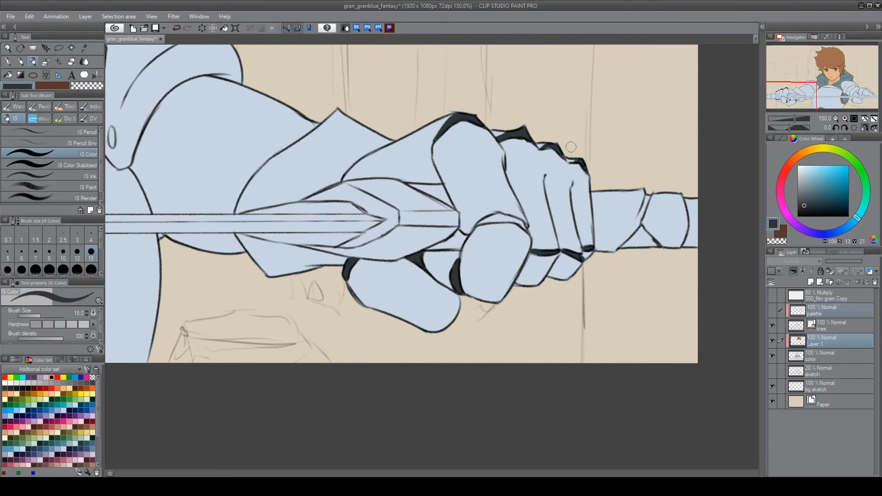
{"action": "left_click_drag", "start_coordinate": [571, 147], "coordinate": [249, 138]}
{"action": "left_click_drag", "start_coordinate": [322, 163], "coordinate": [314, 205]}
{"action": "left_click_drag", "start_coordinate": [271, 186], "coordinate": [268, 216]}
{"action": "left_click_drag", "start_coordinate": [296, 130], "coordinate": [260, 128]}
Paint the sword grip brown.
{"action": "left_click_drag", "start_coordinate": [196, 143], "coordinate": [407, 408]}
{"action": "left_click", "coordinate": [322, 69], "text": "alt"}
{"action": "mouse_move", "coordinate": [184, 436]}
{"action": "left_mouse_down"}
{"action": "mouse_move", "coordinate": [334, 332]}
{"action": "mouse_move", "coordinate": [338, 280]}
{"action": "left_mouse_up"}
{"action": "left_click_drag", "start_coordinate": [496, 294], "coordinate": [500, 333]}
{"action": "mouse_move", "coordinate": [492, 276]}
{"action": "left_mouse_down"}
{"action": "mouse_move", "coordinate": [547, 280]}
{"action": "mouse_move", "coordinate": [565, 322]}
{"action": "left_mouse_up"}
Fill the sword crossguard with lighter orange.
{"action": "left_click_drag", "start_coordinate": [432, 286], "coordinate": [609, 284]}
{"action": "left_click", "coordinate": [826, 178]}
{"action": "left_click_drag", "start_coordinate": [423, 329], "coordinate": [469, 281]}
{"action": "mouse_move", "coordinate": [322, 294]}
{"action": "left_mouse_down"}
{"action": "mouse_move", "coordinate": [460, 303]}
{"action": "mouse_move", "coordinate": [384, 284]}
{"action": "mouse_move", "coordinate": [501, 276]}
{"action": "mouse_move", "coordinate": [529, 312]}
{"action": "left_mouse_up"}
{"action": "left_click_drag", "start_coordinate": [377, 333], "coordinate": [520, 310]}
{"action": "left_click_drag", "start_coordinate": [359, 321], "coordinate": [432, 324]}
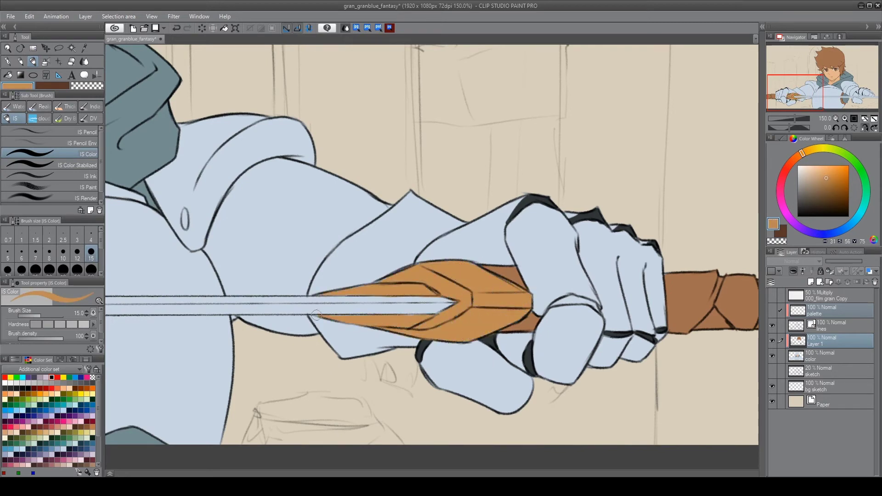
{"action": "left_click_drag", "start_coordinate": [689, 69], "coordinate": [492, 214]}
Colour both irises dark red with an orange glow.
{"action": "left_click", "coordinate": [491, 215], "text": "alt"}
{"action": "left_click_drag", "start_coordinate": [781, 204], "coordinate": [785, 172]}
{"action": "left_click", "coordinate": [833, 198]}
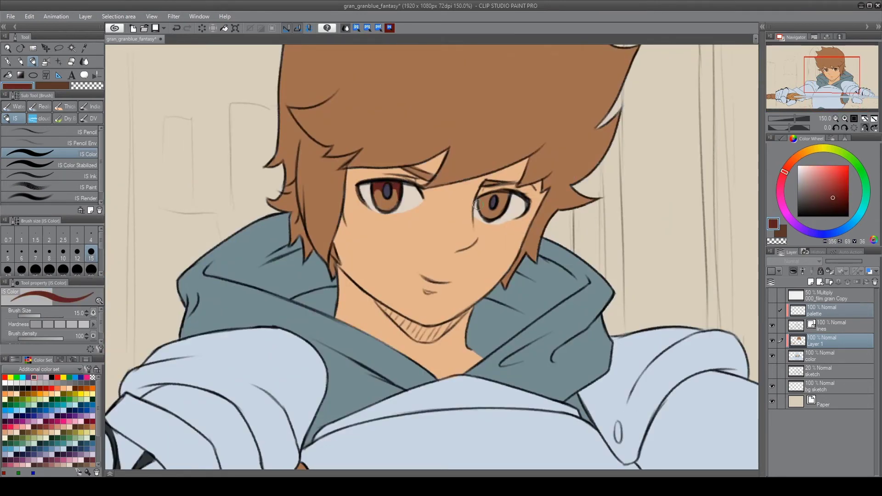
{"action": "left_click_drag", "start_coordinate": [480, 202], "coordinate": [505, 198]}
{"action": "left_click", "coordinate": [485, 209], "text": "alt"}
{"action": "left_click", "coordinate": [829, 174]}
{"action": "left_click_drag", "start_coordinate": [379, 198], "coordinate": [386, 205]}
{"action": "left_click_drag", "start_coordinate": [497, 202], "coordinate": [506, 195]}
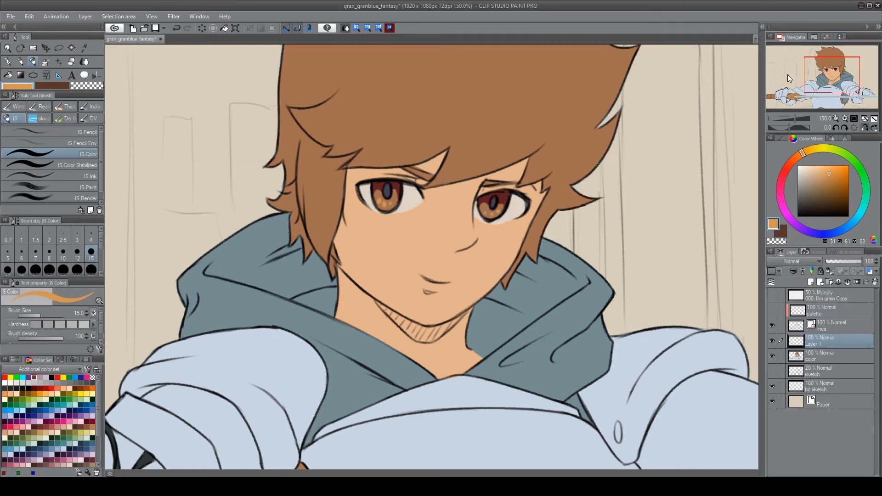
Paint pale purple shadows under the chin and across the hood.
{"action": "left_click", "coordinate": [40, 378]}
{"action": "left_click_drag", "start_coordinate": [377, 305], "coordinate": [466, 328]}
{"action": "mouse_move", "coordinate": [501, 294]}
{"action": "left_mouse_down"}
{"action": "mouse_move", "coordinate": [480, 328]}
{"action": "mouse_move", "coordinate": [563, 291]}
{"action": "left_mouse_up"}
{"action": "mouse_move", "coordinate": [614, 295]}
{"action": "left_mouse_down"}
{"action": "mouse_move", "coordinate": [533, 267]}
{"action": "mouse_move", "coordinate": [542, 207]}
{"action": "left_mouse_up"}
Shade the underside of the hair and the upper-left hood beside it.
{"action": "left_click", "coordinate": [76, 165]}
{"action": "left_click_drag", "start_coordinate": [611, 119], "coordinate": [565, 174]}
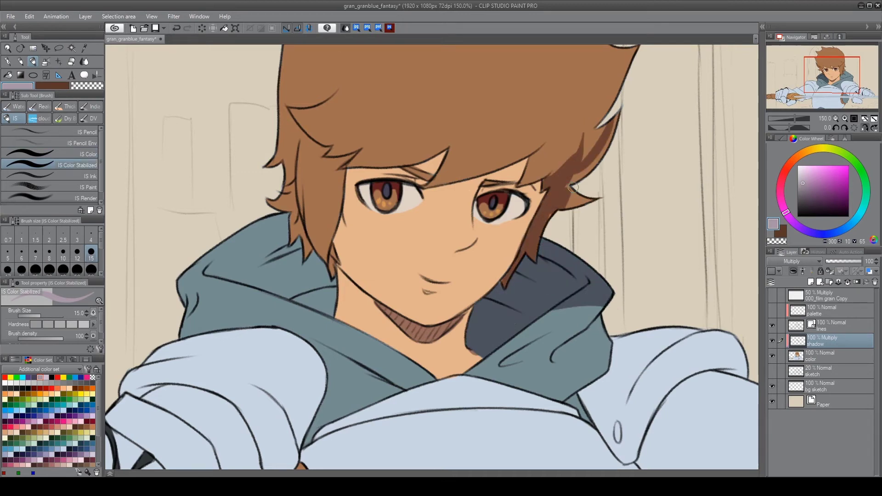
{"action": "left_click_drag", "start_coordinate": [616, 111], "coordinate": [547, 212]}
{"action": "left_click_drag", "start_coordinate": [652, 166], "coordinate": [642, 259]}
{"action": "mouse_move", "coordinate": [198, 363]}
{"action": "left_mouse_down"}
{"action": "mouse_move", "coordinate": [278, 325]}
{"action": "mouse_move", "coordinate": [288, 389]}
{"action": "left_mouse_up"}
{"action": "left_click", "coordinate": [75, 154]}
{"action": "left_click_drag", "start_coordinate": [304, 352], "coordinate": [322, 391]}
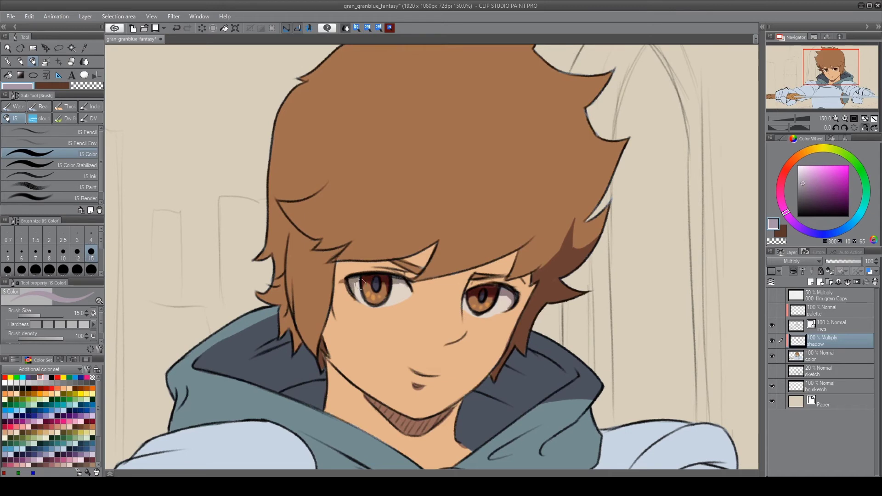
Paint and widen a flat shadow down the right arm.
{"action": "key", "text": "e"}
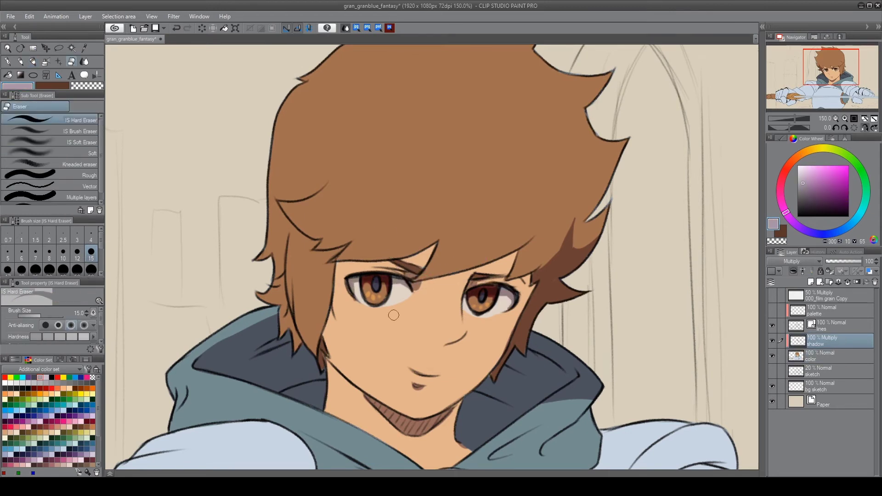
{"action": "key", "text": "b"}
{"action": "scroll", "coordinate": [322, 230], "scroll_direction": "down", "scroll_amount": 5}
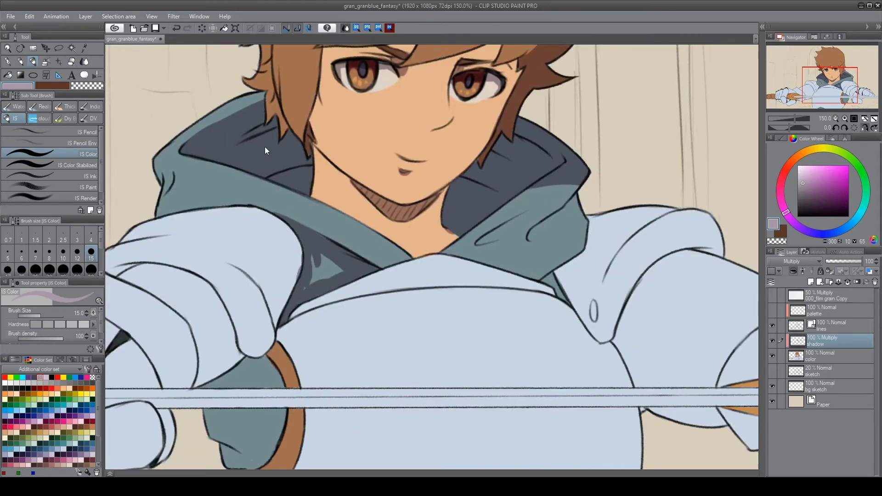
{"action": "mouse_move", "coordinate": [662, 223]}
{"action": "left_mouse_down"}
{"action": "mouse_move", "coordinate": [605, 341]}
{"action": "mouse_move", "coordinate": [717, 212]}
{"action": "left_mouse_up"}
{"action": "left_click_drag", "start_coordinate": [687, 240], "coordinate": [535, 224]}
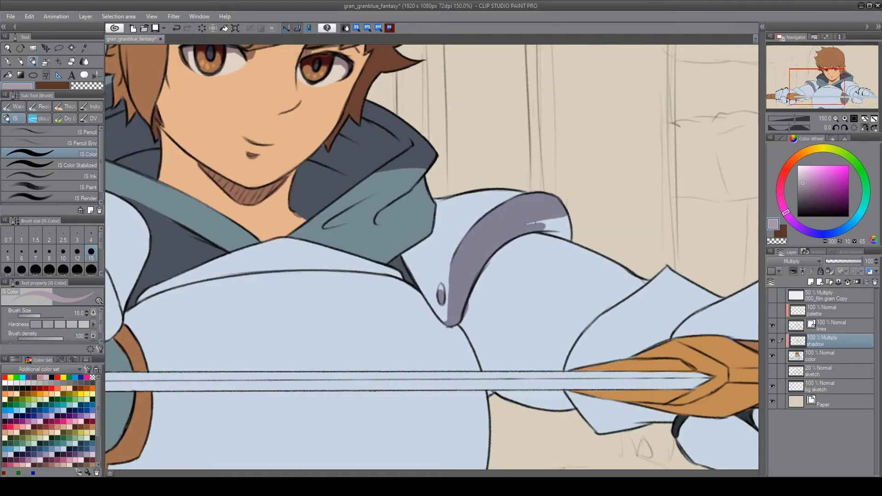
Shade the shoulder, below the shoulder plate, and the arm above the sword.
{"action": "key", "text": "e"}
{"action": "key", "text": "b"}
{"action": "left_click_drag", "start_coordinate": [464, 318], "coordinate": [568, 353]}
{"action": "left_click_drag", "start_coordinate": [565, 241], "coordinate": [462, 317]}
{"action": "mouse_move", "coordinate": [505, 367]}
{"action": "left_mouse_down"}
{"action": "mouse_move", "coordinate": [468, 340]}
{"action": "mouse_move", "coordinate": [558, 370]}
{"action": "left_mouse_up"}
{"action": "left_click_drag", "start_coordinate": [487, 391], "coordinate": [576, 413]}
{"action": "left_click_drag", "start_coordinate": [515, 317], "coordinate": [365, 209]}
{"action": "left_click_drag", "start_coordinate": [404, 244], "coordinate": [365, 202]}
{"action": "mouse_move", "coordinate": [498, 218]}
{"action": "left_mouse_down"}
{"action": "mouse_move", "coordinate": [418, 255]}
{"action": "mouse_move", "coordinate": [519, 230]}
{"action": "left_mouse_up"}
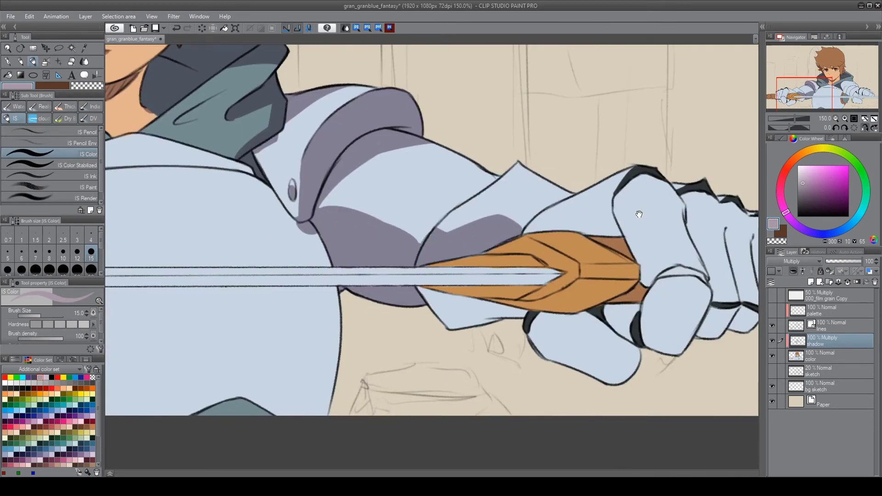
Shade the forearm, under the sword guard, and the gauntlet's knuckles and fingers.
{"action": "left_click_drag", "start_coordinate": [615, 207], "coordinate": [539, 232]}
{"action": "left_click_drag", "start_coordinate": [425, 286], "coordinate": [522, 308]}
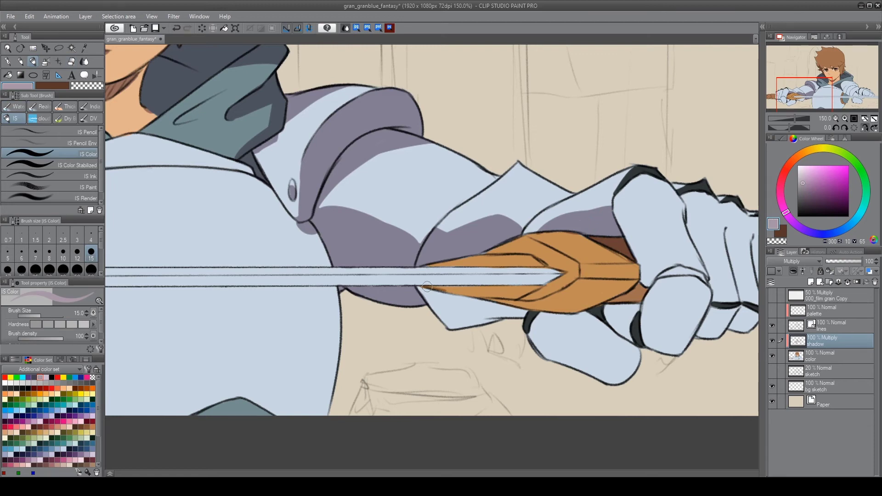
{"action": "left_click_drag", "start_coordinate": [528, 276], "coordinate": [629, 342]}
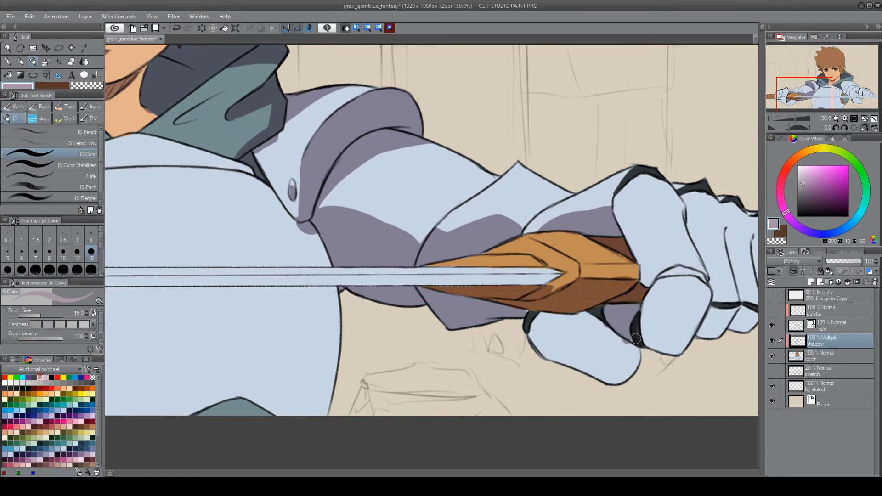
{"action": "left_click_drag", "start_coordinate": [522, 233], "coordinate": [402, 259]}
{"action": "mouse_move", "coordinate": [527, 218]}
{"action": "left_mouse_down"}
{"action": "mouse_move", "coordinate": [547, 294]}
{"action": "mouse_move", "coordinate": [579, 306]}
{"action": "mouse_move", "coordinate": [567, 299]}
{"action": "mouse_move", "coordinate": [520, 376]}
{"action": "mouse_move", "coordinate": [640, 340]}
{"action": "left_mouse_up"}
{"action": "left_click_drag", "start_coordinate": [565, 229], "coordinate": [597, 335]}
Darken the sword's handle wrap with shadow strokes.
{"action": "left_click_drag", "start_coordinate": [616, 251], "coordinate": [639, 345]}
{"action": "left_click_drag", "start_coordinate": [597, 276], "coordinate": [414, 255]}
{"action": "left_click_drag", "start_coordinate": [473, 257], "coordinate": [478, 315]}
{"action": "left_click_drag", "start_coordinate": [563, 285], "coordinate": [506, 295]}
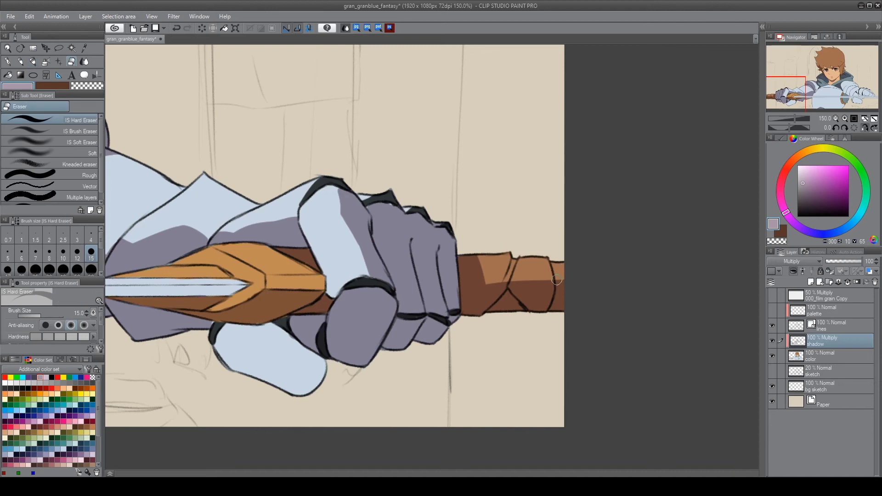
Paint shadow along the blade's lower edge near the sword guard.
{"action": "left_click_drag", "start_coordinate": [267, 264], "coordinate": [501, 276]}
{"action": "mouse_move", "coordinate": [428, 298]}
{"action": "left_mouse_down"}
{"action": "mouse_move", "coordinate": [216, 304]}
{"action": "mouse_move", "coordinate": [248, 296]}
{"action": "left_mouse_up"}
{"action": "scroll", "coordinate": [508, 216], "scroll_direction": "up", "scroll_amount": 1}
{"action": "scroll", "coordinate": [509, 215], "scroll_direction": "up", "scroll_amount": 2}
{"action": "left_click_drag", "start_coordinate": [505, 264], "coordinate": [115, 264]}
{"action": "left_click_drag", "start_coordinate": [713, 262], "coordinate": [110, 262]}
{"action": "mouse_move", "coordinate": [533, 262]}
{"action": "left_mouse_down"}
{"action": "mouse_move", "coordinate": [206, 258]}
{"action": "mouse_move", "coordinate": [463, 231]}
{"action": "left_mouse_up"}
{"action": "left_click_drag", "start_coordinate": [308, 236], "coordinate": [180, 239]}
{"action": "left_click_drag", "start_coordinate": [248, 239], "coordinate": [483, 182]}
Carry the blade's lower-edge shadow leftward to the end of the blade.
{"action": "left_click_drag", "start_coordinate": [395, 202], "coordinate": [172, 209]}
{"action": "left_click_drag", "start_coordinate": [266, 212], "coordinate": [450, 189]}
{"action": "mouse_move", "coordinate": [298, 198]}
{"action": "left_mouse_down"}
{"action": "mouse_move", "coordinate": [115, 198]}
{"action": "mouse_move", "coordinate": [312, 198]}
{"action": "left_mouse_up"}
{"action": "left_click_drag", "start_coordinate": [138, 202], "coordinate": [321, 216]}
{"action": "left_click_drag", "start_coordinate": [317, 216], "coordinate": [152, 216]}
{"action": "left_click_drag", "start_coordinate": [441, 211], "coordinate": [622, 207]}
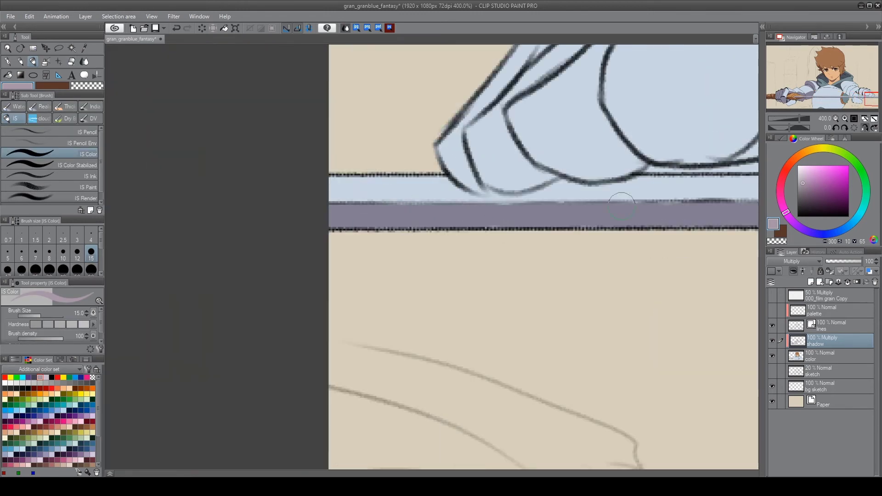
{"action": "scroll", "coordinate": [622, 206], "scroll_direction": "down", "scroll_amount": 5}
{"action": "scroll", "coordinate": [527, 299], "scroll_direction": "up", "scroll_amount": 2}
Shade the lower gauntlet finger, body edge, and a wide band across the chest below the sword.
{"action": "mouse_move", "coordinate": [511, 330]}
{"action": "left_mouse_down"}
{"action": "mouse_move", "coordinate": [593, 322]}
{"action": "mouse_move", "coordinate": [515, 294]}
{"action": "left_mouse_up"}
{"action": "mouse_move", "coordinate": [808, 248]}
{"action": "left_mouse_down"}
{"action": "mouse_move", "coordinate": [515, 170]}
{"action": "mouse_move", "coordinate": [540, 161]}
{"action": "mouse_move", "coordinate": [568, 308]}
{"action": "left_mouse_up"}
{"action": "mouse_move", "coordinate": [413, 184]}
{"action": "left_mouse_down"}
{"action": "mouse_move", "coordinate": [561, 212]}
{"action": "mouse_move", "coordinate": [434, 212]}
{"action": "left_mouse_up"}
{"action": "left_click_drag", "start_coordinate": [232, 251], "coordinate": [578, 271]}
{"action": "scroll", "coordinate": [577, 271], "scroll_direction": "down", "scroll_amount": 5}
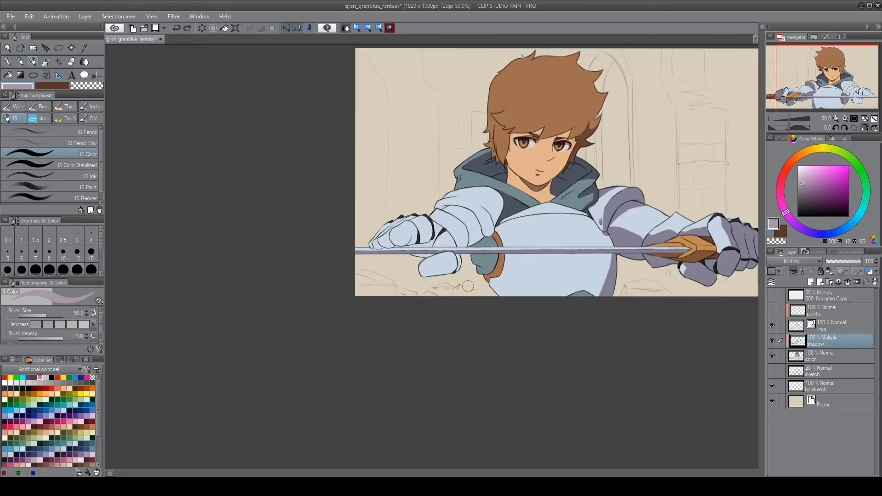
{"action": "scroll", "coordinate": [417, 197], "scroll_direction": "up", "scroll_amount": 5}
{"action": "left_click_drag", "start_coordinate": [245, 224], "coordinate": [301, 240]}
Shade the upper gauntlet above the sword and darken the hood crease.
{"action": "mouse_move", "coordinate": [214, 169]}
{"action": "left_mouse_down"}
{"action": "mouse_move", "coordinate": [295, 166]}
{"action": "mouse_move", "coordinate": [339, 234]}
{"action": "mouse_move", "coordinate": [454, 182]}
{"action": "left_mouse_up"}
{"action": "key", "text": "e"}
{"action": "key", "text": "b"}
{"action": "left_click_drag", "start_coordinate": [557, 227], "coordinate": [599, 206]}
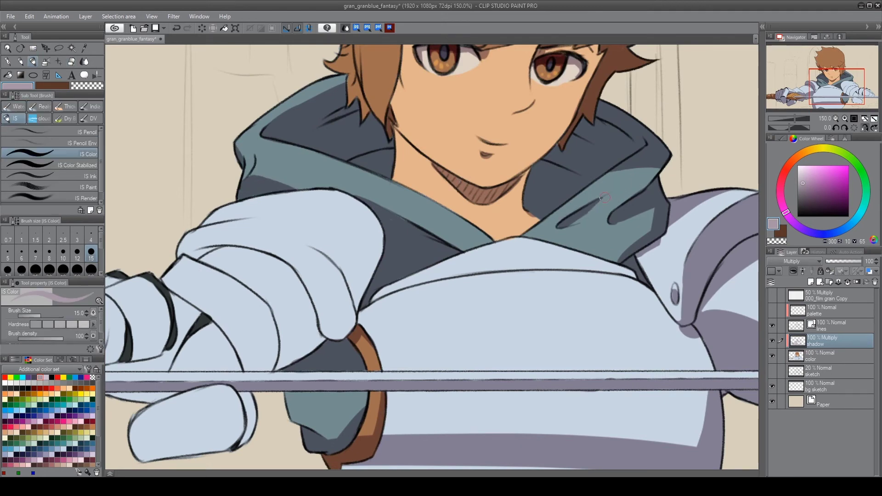
Shade the left gauntlet cuff's top, edges and inner curve.
{"action": "left_click_drag", "start_coordinate": [347, 319], "coordinate": [473, 238]}
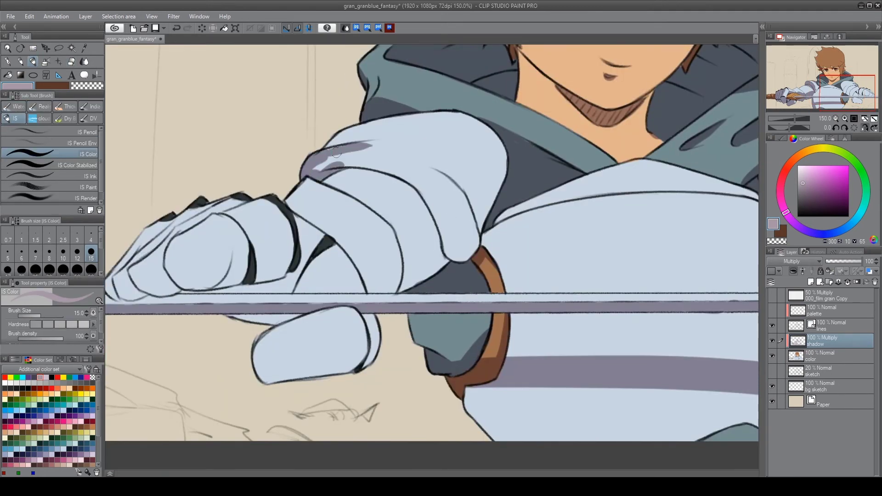
{"action": "left_click_drag", "start_coordinate": [336, 153], "coordinate": [468, 255]}
{"action": "left_click_drag", "start_coordinate": [427, 175], "coordinate": [473, 257]}
{"action": "mouse_move", "coordinate": [317, 159]}
{"action": "left_mouse_down"}
{"action": "mouse_move", "coordinate": [431, 170]}
{"action": "mouse_move", "coordinate": [394, 247]}
{"action": "mouse_move", "coordinate": [404, 276]}
{"action": "left_mouse_up"}
{"action": "left_click_drag", "start_coordinate": [460, 138], "coordinate": [487, 221]}
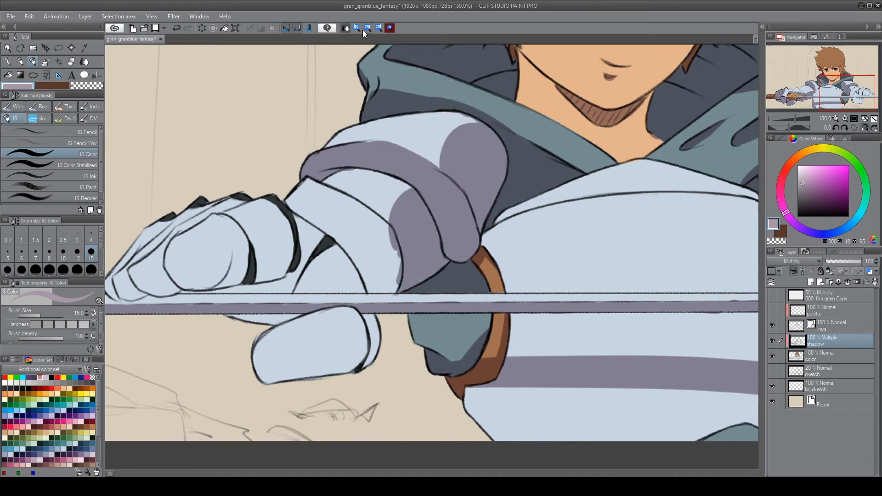
{"action": "left_click_drag", "start_coordinate": [361, 211], "coordinate": [390, 287]}
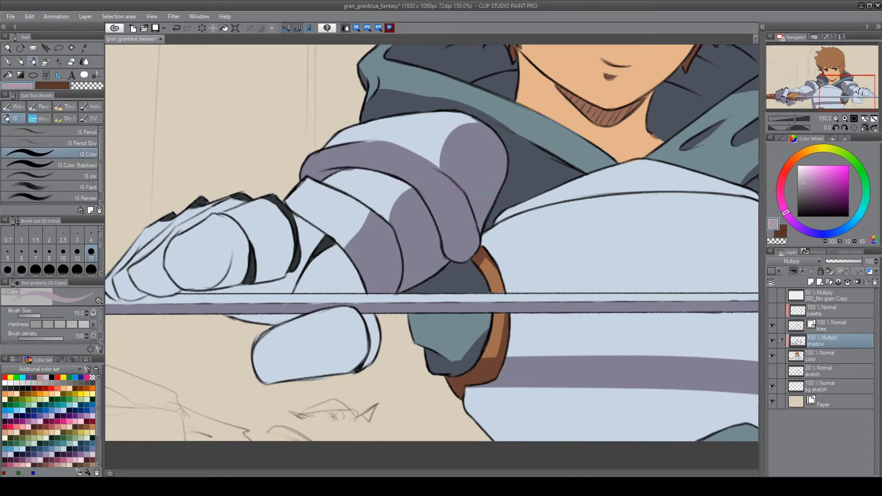
Shade the left gauntlet's fingers and knuckle, erasing excess shadow.
{"action": "left_click_drag", "start_coordinate": [541, 283], "coordinate": [665, 292]}
{"action": "mouse_move", "coordinate": [478, 342]}
{"action": "left_mouse_down"}
{"action": "mouse_move", "coordinate": [386, 381]}
{"action": "mouse_move", "coordinate": [487, 367]}
{"action": "left_mouse_up"}
{"action": "mouse_move", "coordinate": [317, 250]}
{"action": "left_mouse_down"}
{"action": "mouse_move", "coordinate": [326, 281]}
{"action": "mouse_move", "coordinate": [294, 262]}
{"action": "left_mouse_up"}
{"action": "left_click_drag", "start_coordinate": [250, 278], "coordinate": [266, 292]}
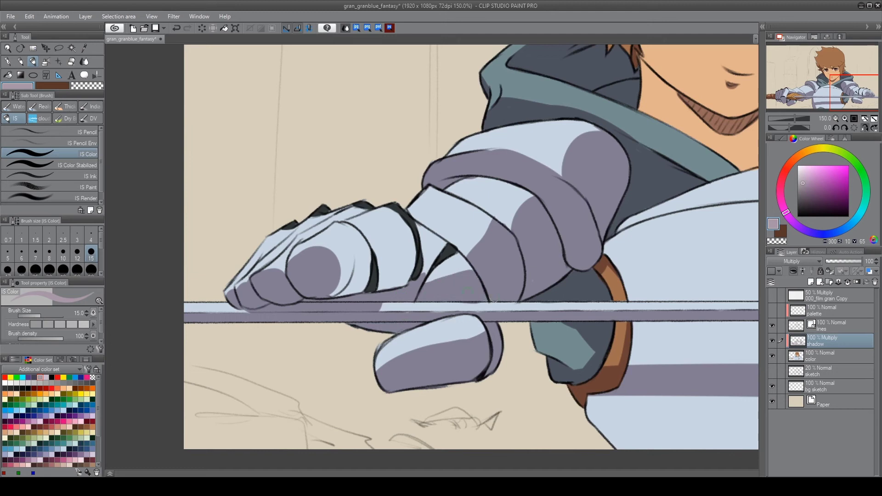
{"action": "left_click_drag", "start_coordinate": [345, 266], "coordinate": [418, 245]}
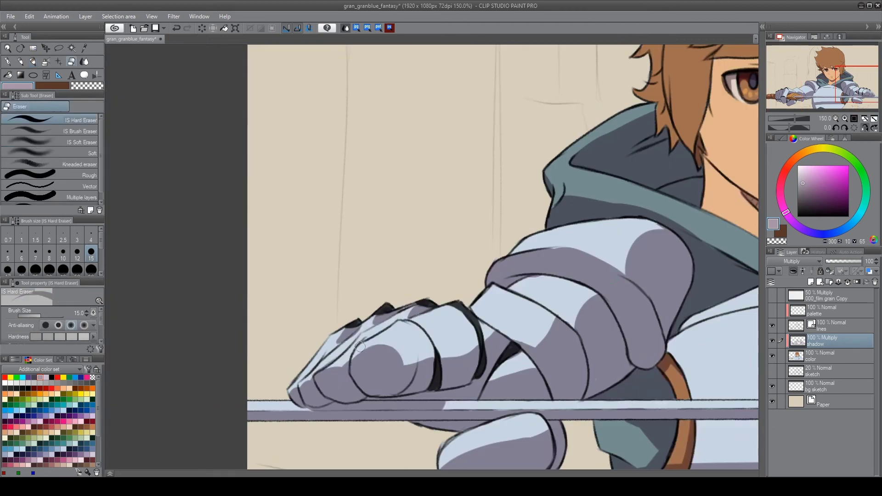
{"action": "left_click_drag", "start_coordinate": [360, 347], "coordinate": [407, 357]}
{"action": "key", "text": "b"}
{"action": "scroll", "coordinate": [480, 401], "scroll_direction": "down", "scroll_amount": 1}
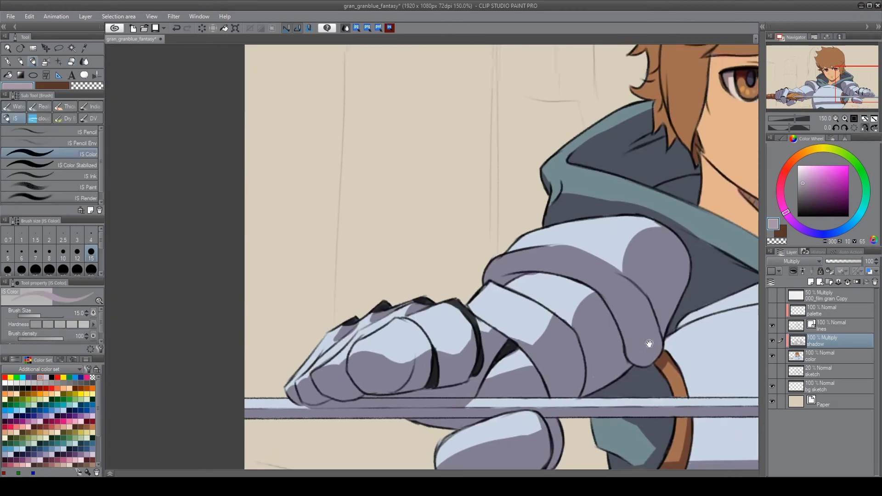
{"action": "scroll", "coordinate": [588, 395], "scroll_direction": "down", "scroll_amount": 2}
{"action": "scroll", "coordinate": [695, 390], "scroll_direction": "down", "scroll_amount": 1}
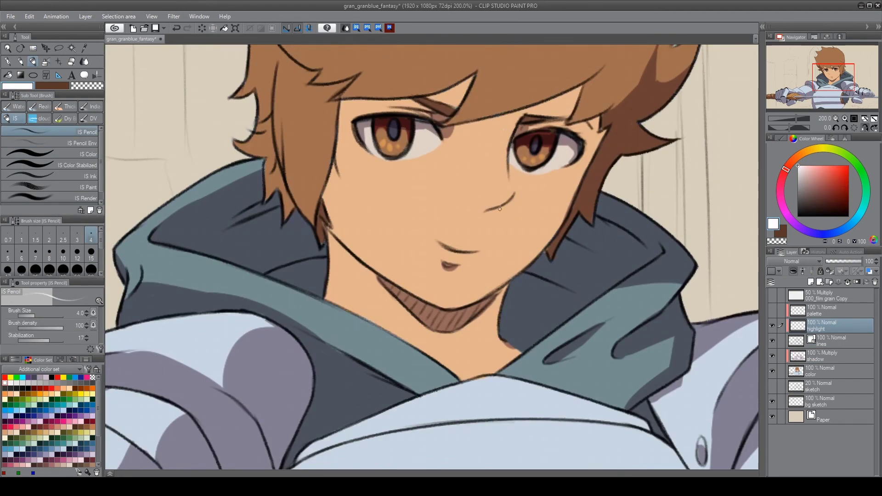
Sample a blue-grey with the blending brush, then return to the fine white pencil.
{"action": "scroll", "coordinate": [500, 209], "scroll_direction": "down", "scroll_amount": 3}
{"action": "scroll", "coordinate": [413, 147], "scroll_direction": "up", "scroll_amount": 1}
{"action": "scroll", "coordinate": [404, 130], "scroll_direction": "up", "scroll_amount": 2}
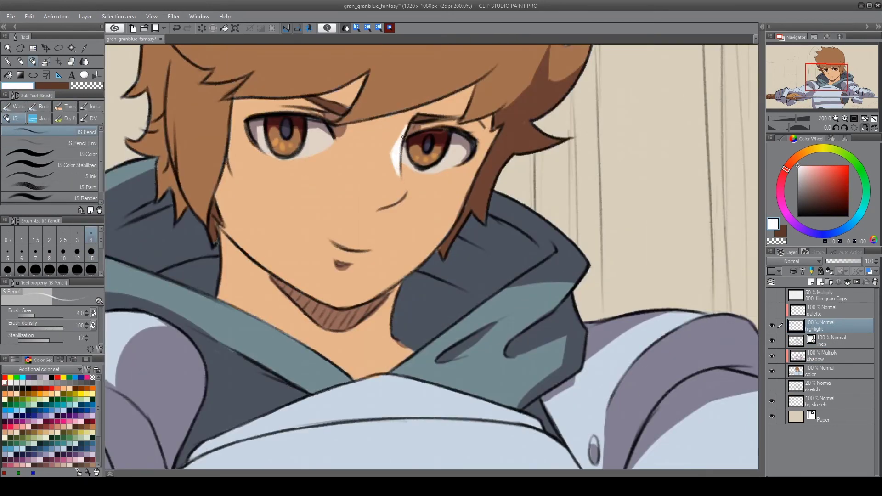
{"action": "key", "text": "b"}
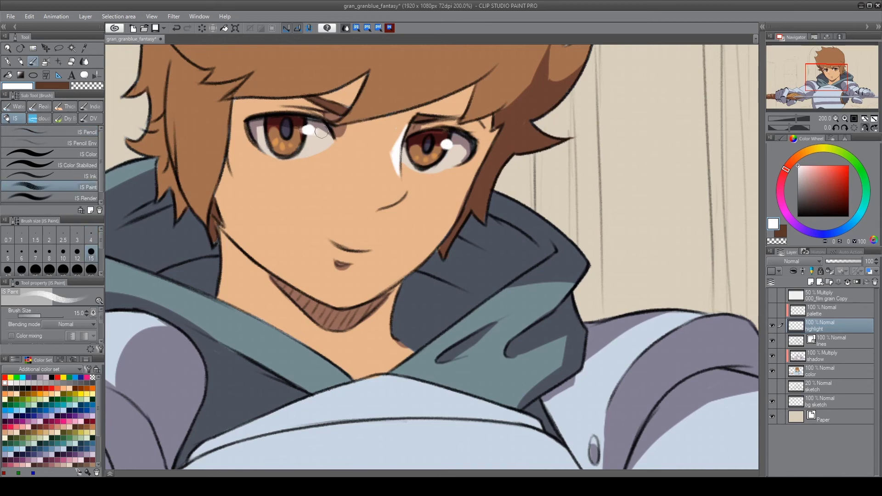
{"action": "left_click", "coordinate": [818, 181]}
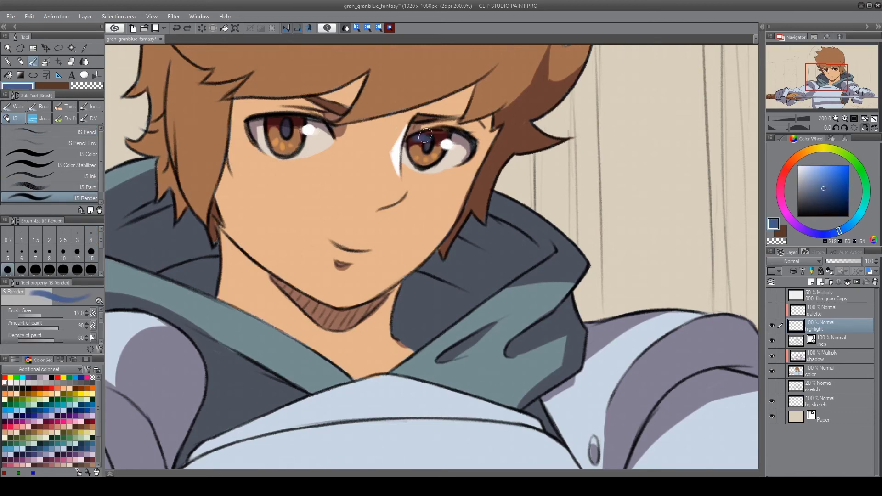
{"action": "key", "text": "b"}
Pan from the armoured hand back to centre the face in view.
{"action": "mouse_move", "coordinate": [528, 215]}
{"action": "left_mouse_down"}
{"action": "mouse_move", "coordinate": [355, 226]}
{"action": "mouse_move", "coordinate": [690, 27]}
{"action": "left_mouse_up"}
{"action": "scroll", "coordinate": [477, 221], "scroll_direction": "down", "scroll_amount": 1}
{"action": "left_click_drag", "start_coordinate": [193, 65], "coordinate": [477, 220]}
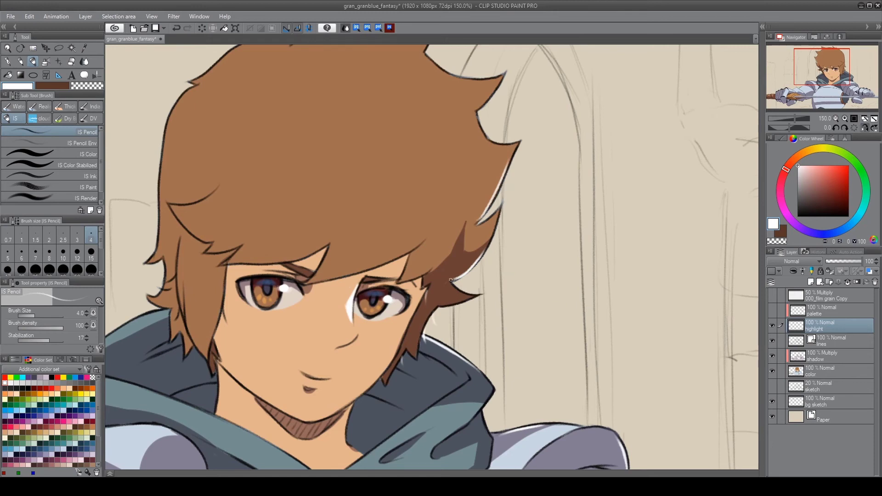
{"action": "left_click_drag", "start_coordinate": [312, 371], "coordinate": [424, 279]}
Add a new layer and airbrush soft warm shading across the face.
{"action": "key", "text": "ctrl+shift+n"}
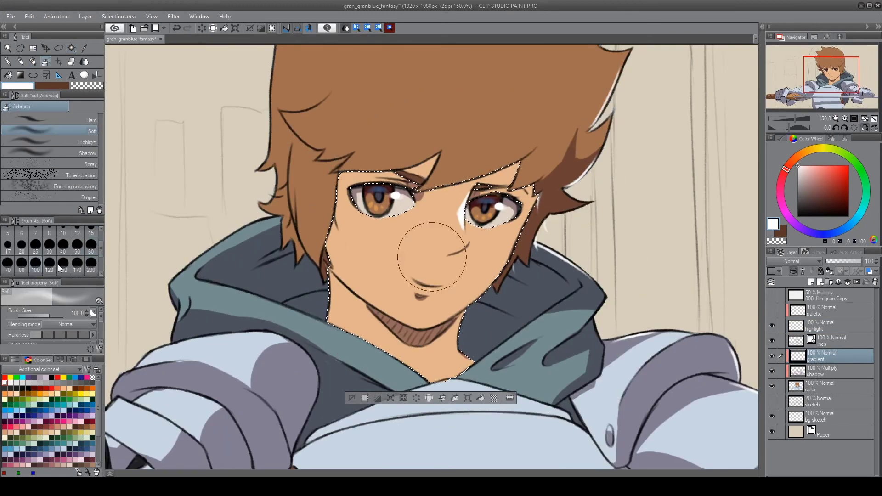
{"action": "left_click_drag", "start_coordinate": [325, 256], "coordinate": [464, 275]}
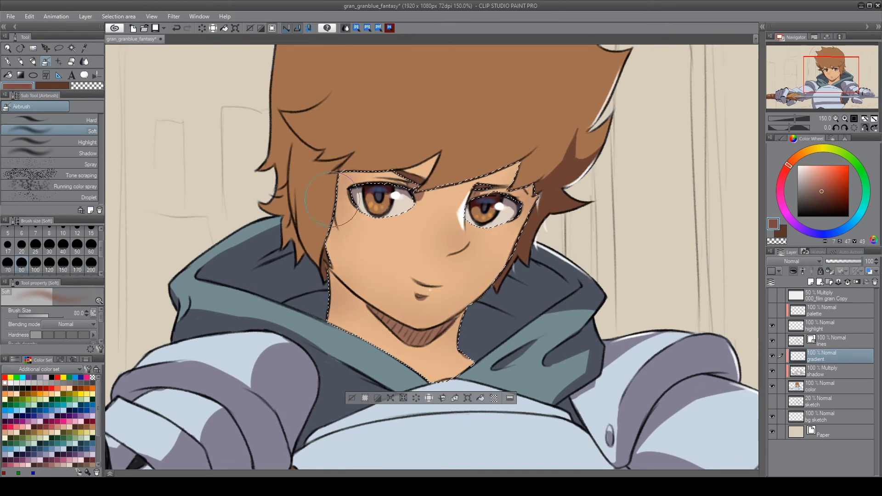
{"action": "key", "text": "w"}
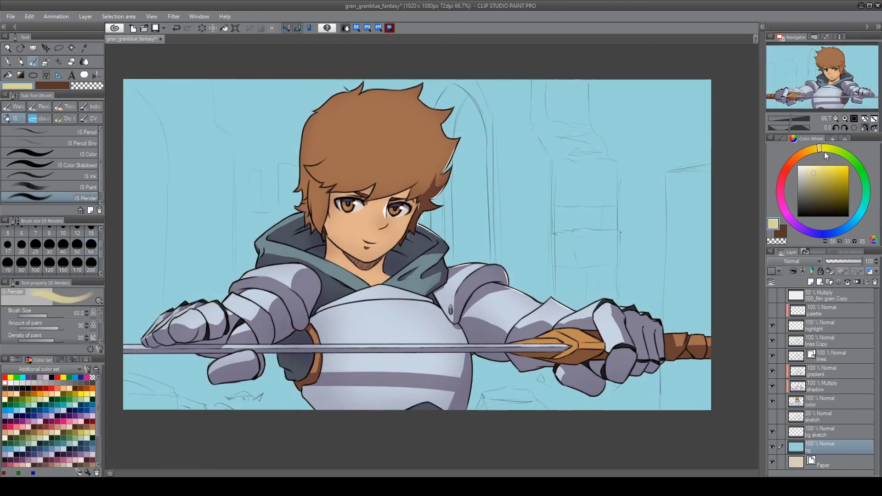
Paint khaki stone pillars and arches on the left, centre and right of the figure.
{"action": "left_click_drag", "start_coordinate": [561, 179], "coordinate": [563, 294]}
{"action": "left_click_drag", "start_coordinate": [588, 83], "coordinate": [597, 307]}
{"action": "left_click_drag", "start_coordinate": [529, 106], "coordinate": [501, 299]}
{"action": "mouse_move", "coordinate": [505, 82]}
{"action": "left_mouse_down"}
{"action": "mouse_move", "coordinate": [430, 125]}
{"action": "mouse_move", "coordinate": [358, 82]}
{"action": "left_mouse_up"}
{"action": "left_click_drag", "start_coordinate": [453, 156], "coordinate": [450, 267]}
{"action": "left_click_drag", "start_coordinate": [690, 175], "coordinate": [689, 307]}
{"action": "left_click_drag", "start_coordinate": [684, 239], "coordinate": [680, 405]}
{"action": "mouse_move", "coordinate": [161, 108]}
{"action": "left_mouse_down"}
{"action": "mouse_move", "coordinate": [133, 80]}
{"action": "mouse_move", "coordinate": [170, 322]}
{"action": "left_mouse_up"}
{"action": "left_click_drag", "start_coordinate": [179, 81], "coordinate": [193, 303]}
Paint faint blue-grey distant buildings between the pillars behind the boy.
{"action": "left_click_drag", "start_coordinate": [206, 138], "coordinate": [230, 298]}
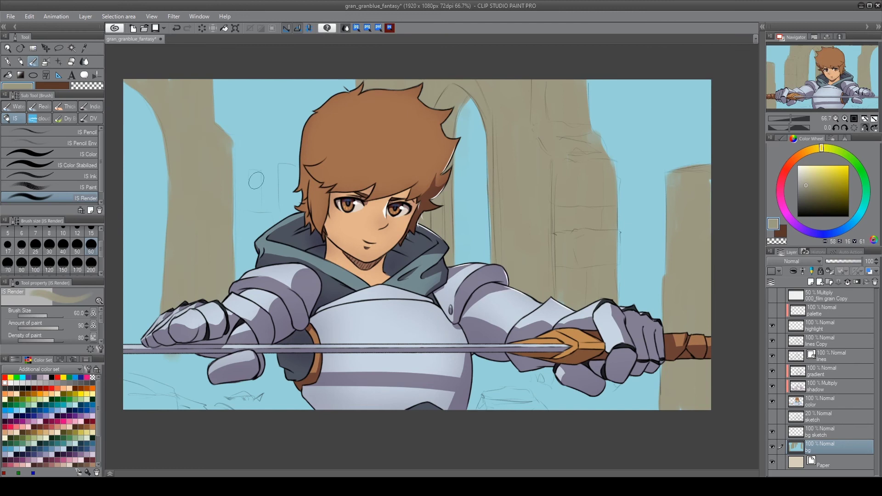
{"action": "left_click_drag", "start_coordinate": [253, 175], "coordinate": [297, 189]}
{"action": "left_click_drag", "start_coordinate": [294, 152], "coordinate": [248, 174]}
{"action": "left_click_drag", "start_coordinate": [134, 258], "coordinate": [166, 312]}
{"action": "left_click_drag", "start_coordinate": [154, 236], "coordinate": [156, 216]}
{"action": "left_click_drag", "start_coordinate": [459, 230], "coordinate": [487, 262]}
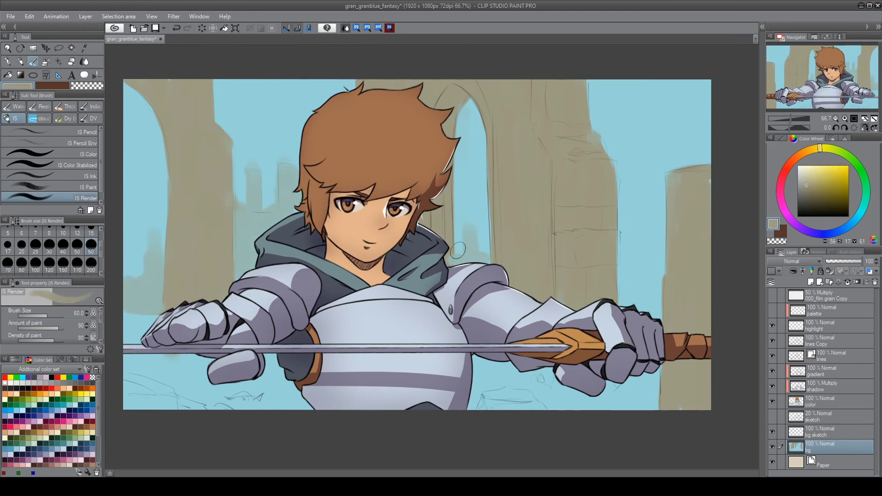
{"action": "left_click_drag", "start_coordinate": [616, 262], "coordinate": [648, 309]}
Darken the lower sky strip and the grass along the bottom.
{"action": "left_click_drag", "start_coordinate": [657, 395], "coordinate": [473, 395]}
{"action": "left_click_drag", "start_coordinate": [129, 386], "coordinate": [308, 395]}
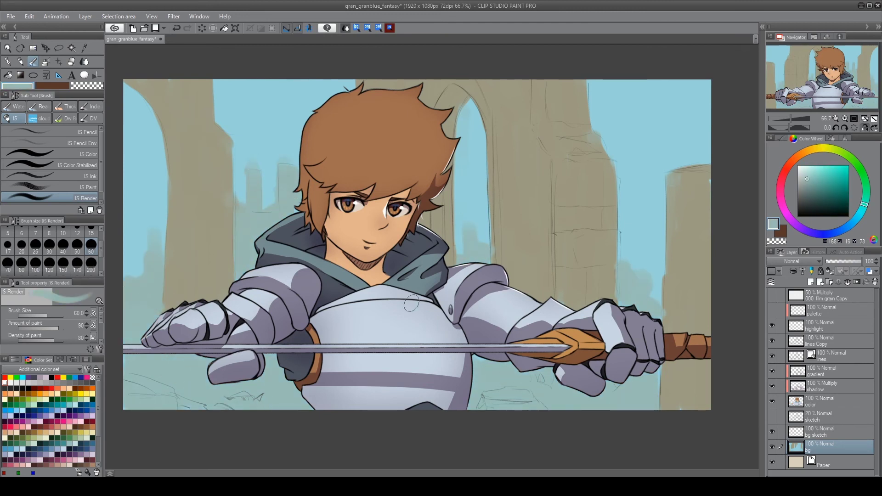
{"action": "left_click_drag", "start_coordinate": [478, 363], "coordinate": [597, 404]}
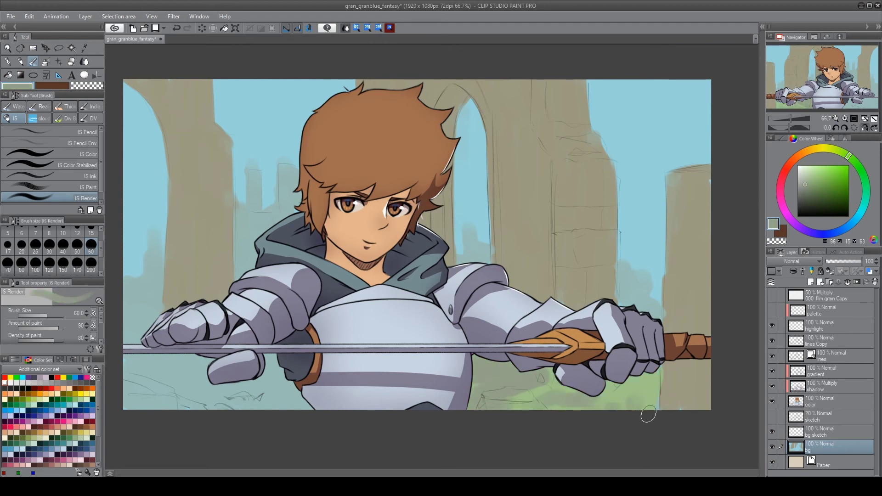
{"action": "left_click_drag", "start_coordinate": [319, 402], "coordinate": [138, 391]}
{"action": "left_click_drag", "start_coordinate": [166, 363], "coordinate": [294, 395]}
Add warm yellowish tones down the right, centre and left pillars.
{"action": "left_click", "coordinate": [689, 184], "text": "alt"}
{"action": "left_click_drag", "start_coordinate": [671, 275], "coordinate": [696, 182]}
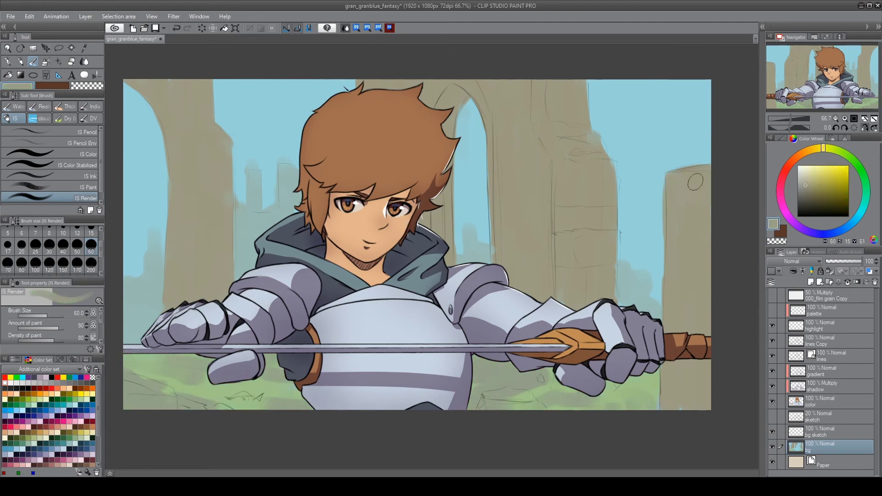
{"action": "left_click_drag", "start_coordinate": [823, 158], "coordinate": [818, 149]}
{"action": "left_click_drag", "start_coordinate": [485, 82], "coordinate": [538, 298]}
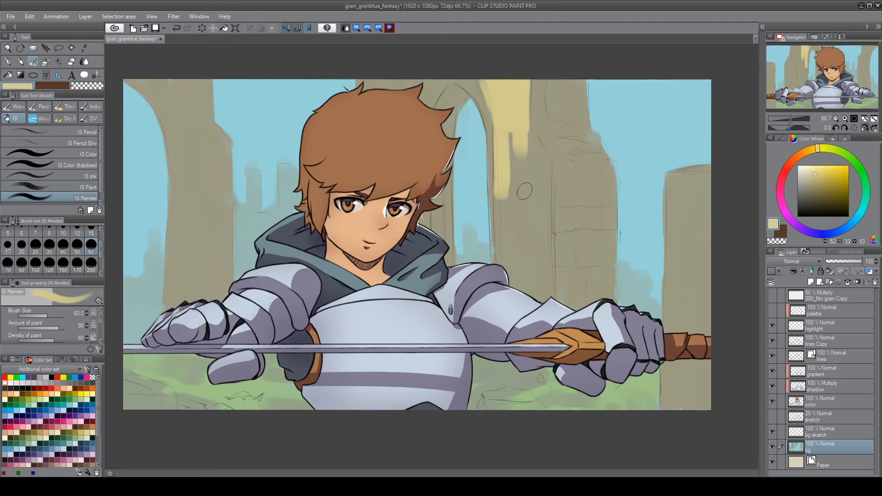
{"action": "left_click_drag", "start_coordinate": [483, 83], "coordinate": [487, 276]}
{"action": "left_click_drag", "start_coordinate": [678, 193], "coordinate": [680, 273]}
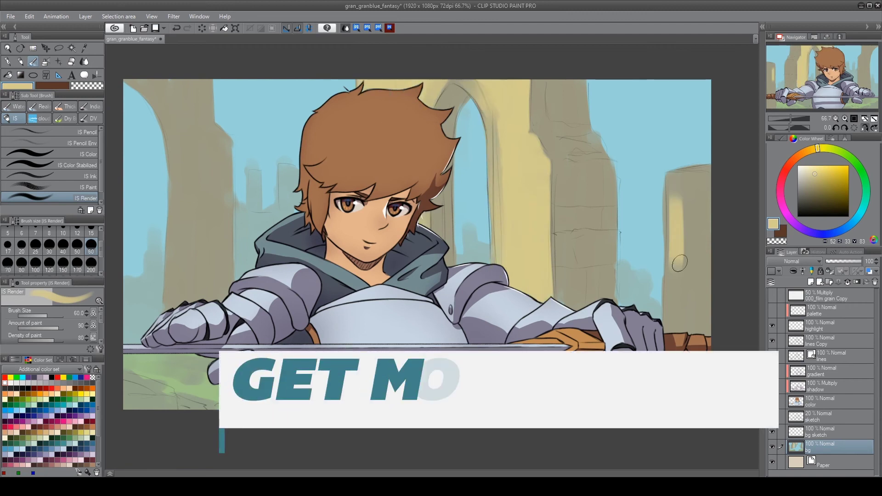
{"action": "left_click_drag", "start_coordinate": [172, 202], "coordinate": [177, 286]}
Shade the right and left pillars with grey tones, then add a clouds layer.
{"action": "left_click", "coordinate": [181, 173], "text": "alt"}
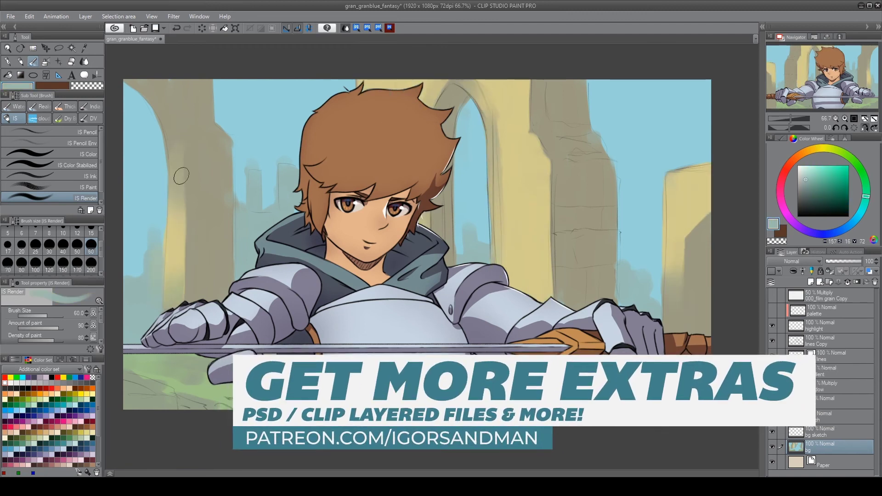
{"action": "left_click", "coordinate": [859, 214]}
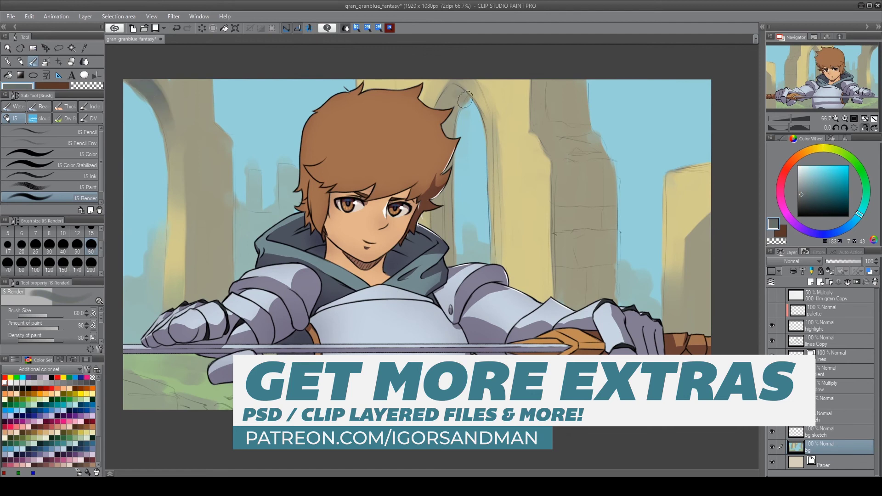
{"action": "left_click_drag", "start_coordinate": [572, 99], "coordinate": [584, 308]}
{"action": "left_click", "coordinate": [607, 193], "text": "alt"}
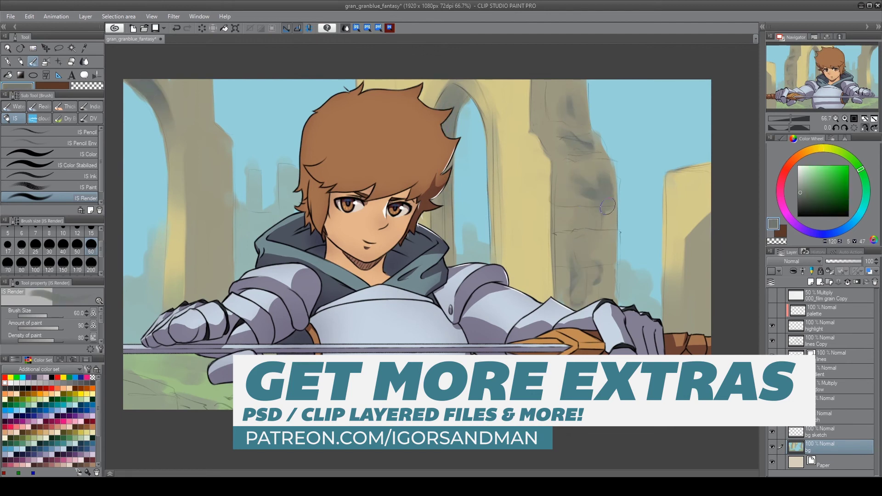
{"action": "left_click_drag", "start_coordinate": [606, 175], "coordinate": [611, 271]}
{"action": "left_click_drag", "start_coordinate": [568, 112], "coordinate": [556, 73]}
{"action": "left_click", "coordinate": [189, 129], "text": "alt"}
{"action": "mouse_move", "coordinate": [183, 71]}
{"action": "left_mouse_down"}
{"action": "mouse_move", "coordinate": [179, 112]}
{"action": "mouse_move", "coordinate": [221, 140]}
{"action": "left_mouse_up"}
{"action": "left_click", "coordinate": [546, 197], "text": "alt"}
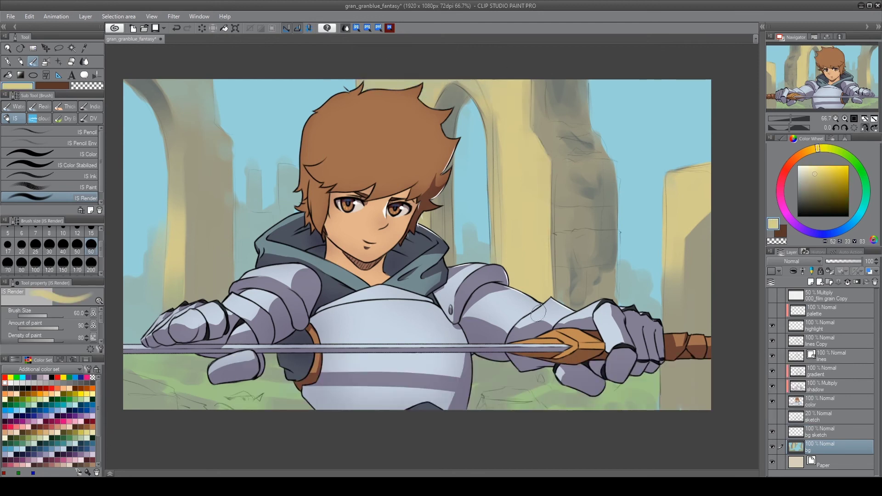
{"action": "key", "text": "ctrl+shift+n"}
Paint pale cyan cloud shapes across the upper left, middle and right sky.
{"action": "left_click", "coordinate": [861, 212]}
{"action": "left_click", "coordinate": [807, 179]}
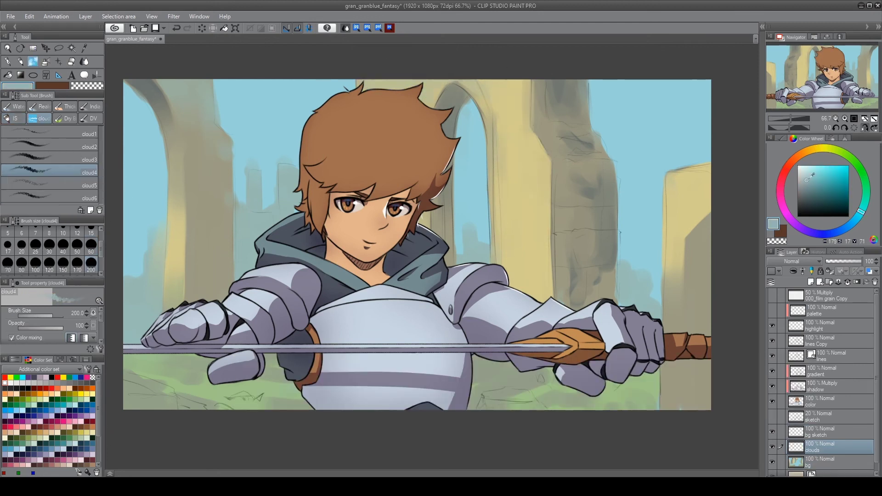
{"action": "left_click_drag", "start_coordinate": [708, 119], "coordinate": [639, 138]}
{"action": "left_click_drag", "start_coordinate": [138, 138], "coordinate": [257, 106]}
{"action": "left_click_drag", "start_coordinate": [653, 193], "coordinate": [689, 138]}
{"action": "left_click", "coordinate": [50, 159]}
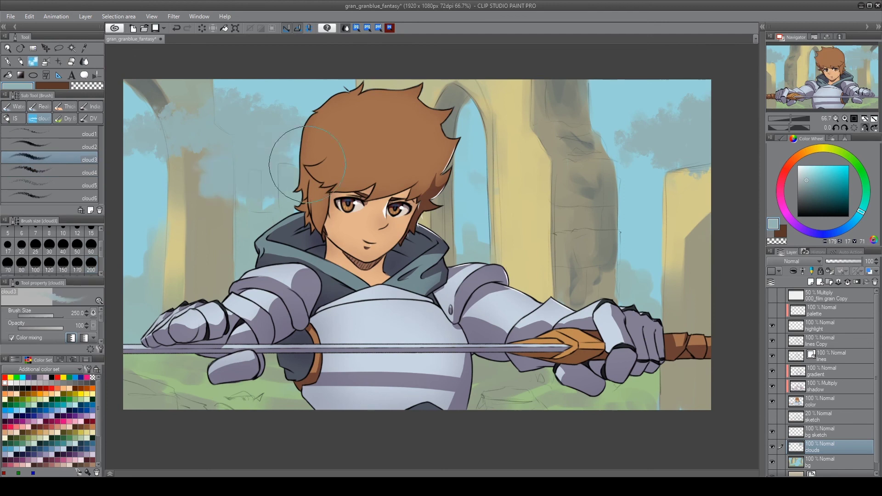
{"action": "left_click_drag", "start_coordinate": [207, 152], "coordinate": [294, 128]}
{"action": "left_click_drag", "start_coordinate": [455, 203], "coordinate": [506, 152]}
Paint white clouds and grey-blue cloud bands across the upper sky.
{"action": "key", "text": "d"}
{"action": "left_click_drag", "start_coordinate": [270, 108], "coordinate": [178, 109]}
{"action": "mouse_move", "coordinate": [643, 138]}
{"action": "left_mouse_down"}
{"action": "mouse_move", "coordinate": [693, 118]}
{"action": "mouse_move", "coordinate": [620, 138]}
{"action": "left_mouse_up"}
{"action": "left_click_drag", "start_coordinate": [138, 115], "coordinate": [317, 148]}
{"action": "left_click", "coordinate": [50, 186]}
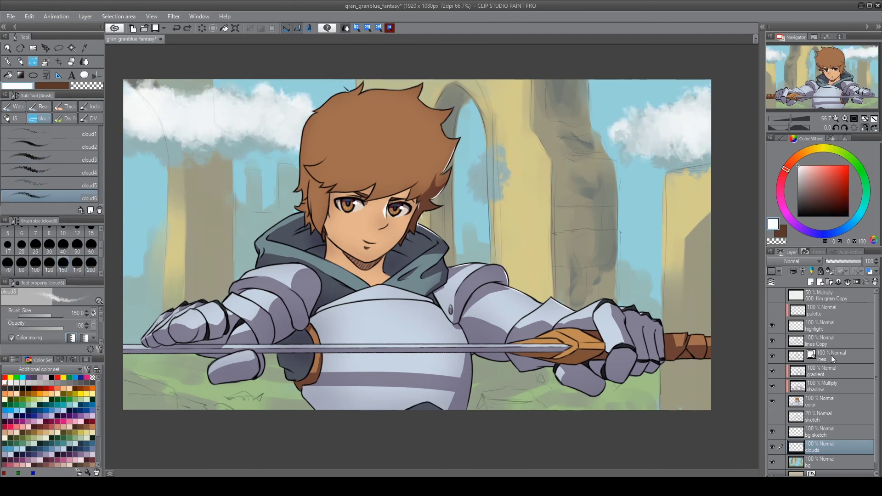
{"action": "key", "text": "ctrl+z"}
{"action": "key", "text": "ctrl+z"}
{"action": "key", "text": "ctrl+z"}
{"action": "mouse_move", "coordinate": [651, 124]}
{"action": "left_mouse_down"}
{"action": "mouse_move", "coordinate": [467, 148]}
{"action": "mouse_move", "coordinate": [121, 115]}
{"action": "mouse_move", "coordinate": [285, 138]}
{"action": "left_mouse_up"}
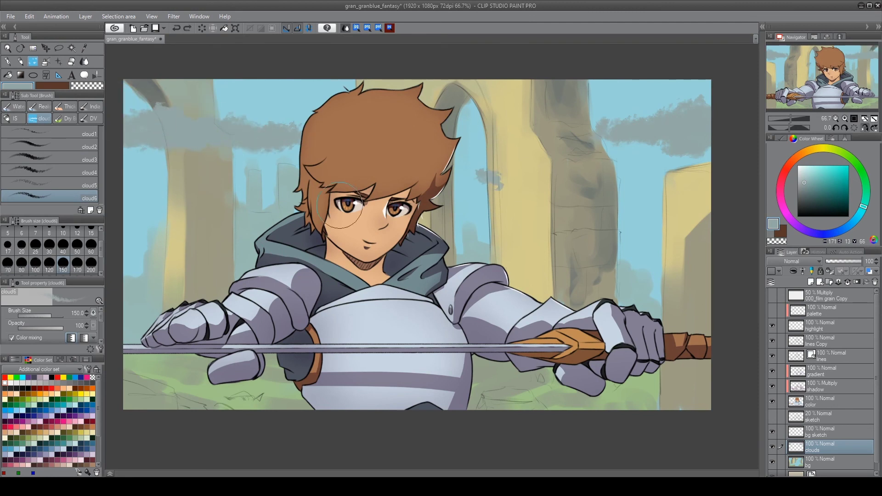
{"action": "key", "text": "d"}
{"action": "left_click_drag", "start_coordinate": [598, 124], "coordinate": [709, 118]}
{"action": "mouse_move", "coordinate": [299, 129]}
{"action": "left_mouse_down"}
{"action": "mouse_move", "coordinate": [154, 118]}
{"action": "mouse_move", "coordinate": [353, 155]}
{"action": "left_mouse_up"}
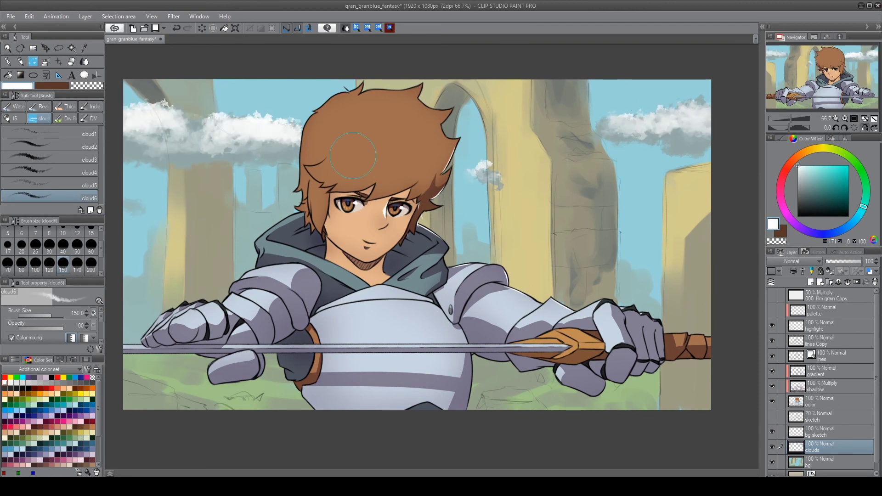
Erase the cloud overlapping the left pillar's edge.
{"action": "key", "text": "e"}
{"action": "left_click_drag", "start_coordinate": [165, 95], "coordinate": [184, 151]}
{"action": "left_click_drag", "start_coordinate": [184, 112], "coordinate": [216, 128]}
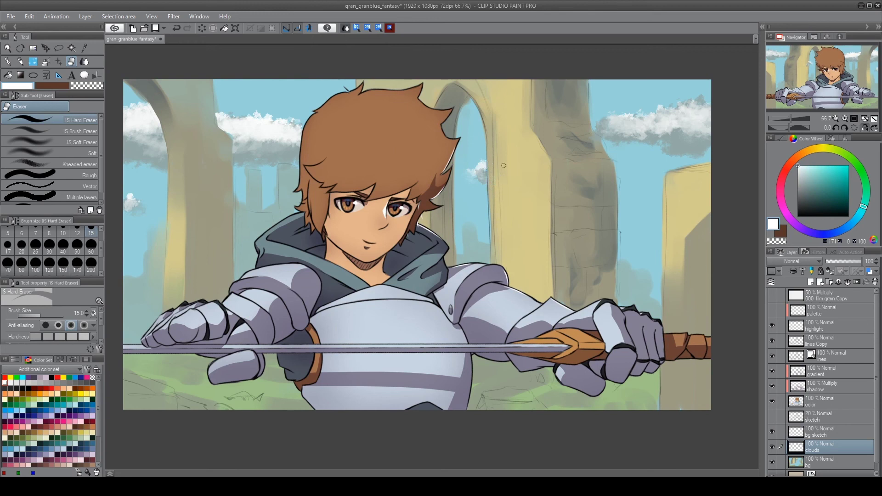
Shade the undersides of the left, middle and right clouds in grey-cyan.
{"action": "key", "text": "b"}
{"action": "left_click", "coordinate": [247, 148], "text": "alt"}
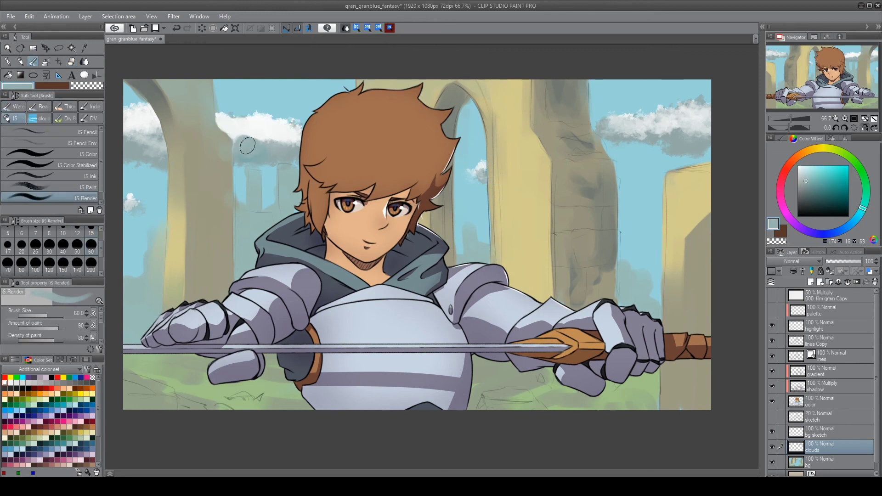
{"action": "left_click_drag", "start_coordinate": [131, 137], "coordinate": [175, 152]}
{"action": "left_click_drag", "start_coordinate": [244, 149], "coordinate": [278, 146]}
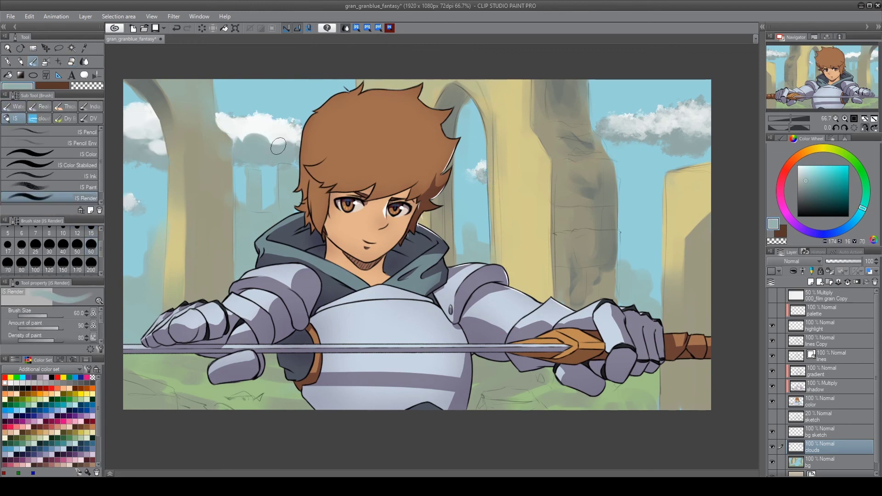
{"action": "left_click", "coordinate": [652, 138], "text": "alt"}
{"action": "left_click_drag", "start_coordinate": [634, 129], "coordinate": [693, 149]}
{"action": "left_click", "coordinate": [218, 134], "text": "alt"}
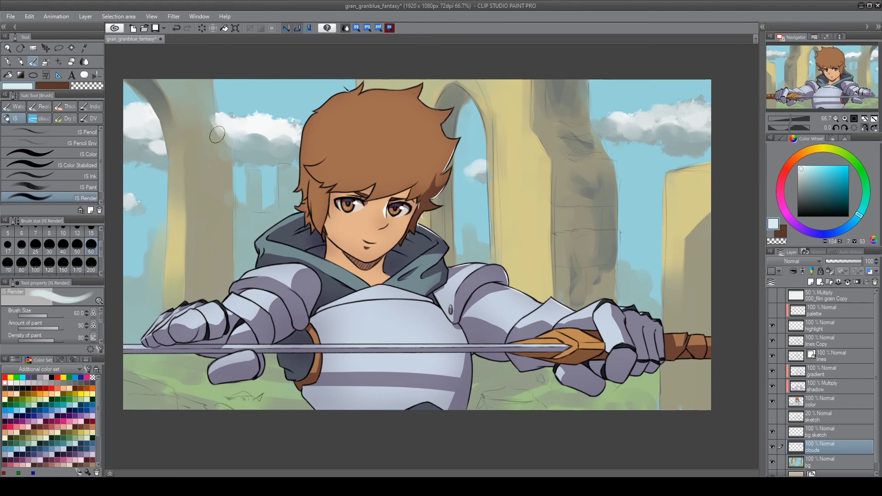
{"action": "key", "text": "e"}
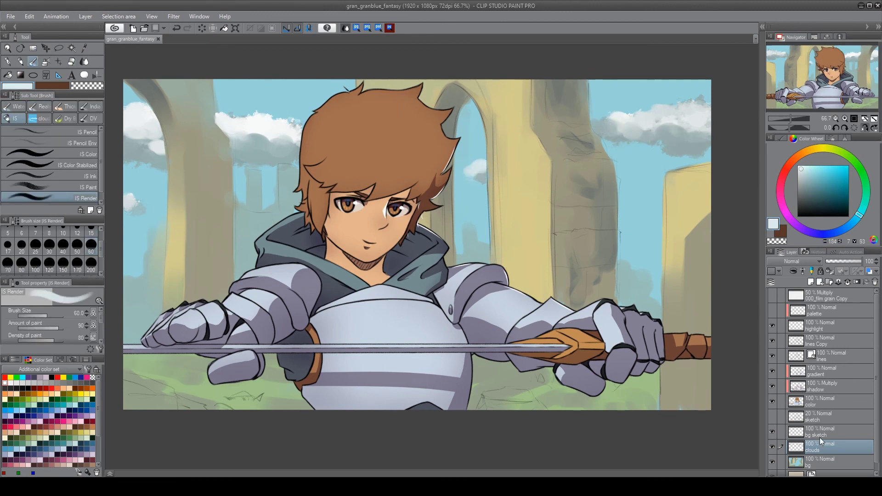
Sample and adjust the background's teal sky, pillar yellow and grass colours for touch-ups.
{"action": "left_click", "coordinate": [225, 136], "text": "alt"}
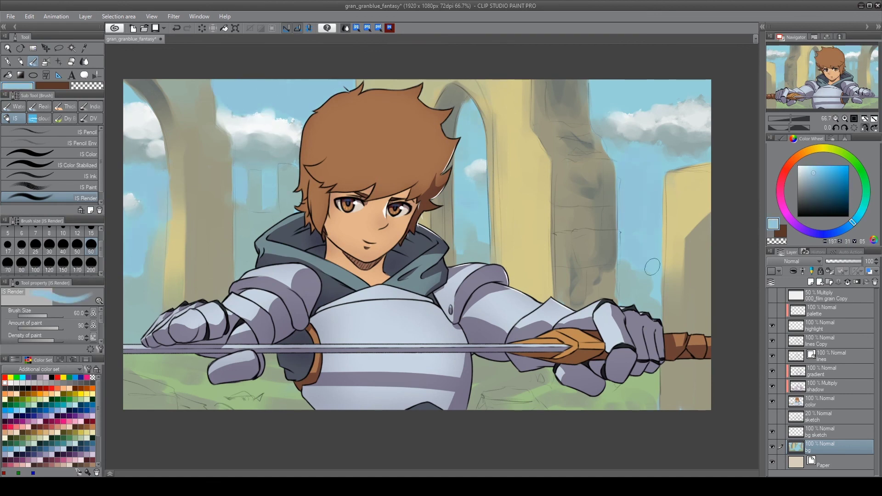
{"action": "left_click_drag", "start_coordinate": [815, 172], "coordinate": [810, 172]}
{"action": "left_click", "coordinate": [807, 171]}
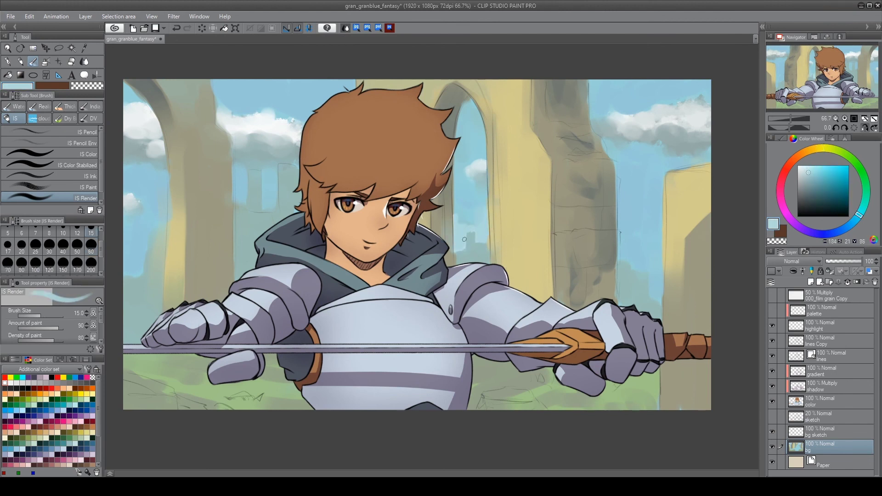
{"action": "left_click", "coordinate": [471, 255], "text": "alt"}
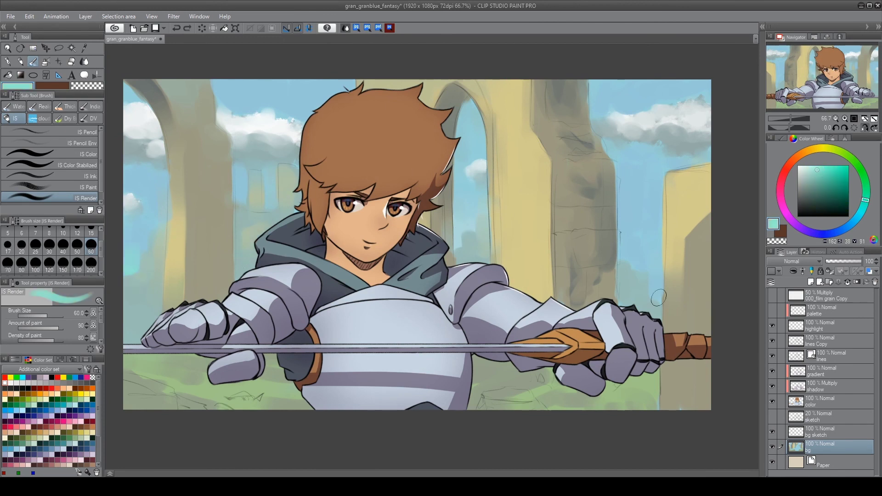
{"action": "left_click", "coordinate": [641, 281], "text": "alt"}
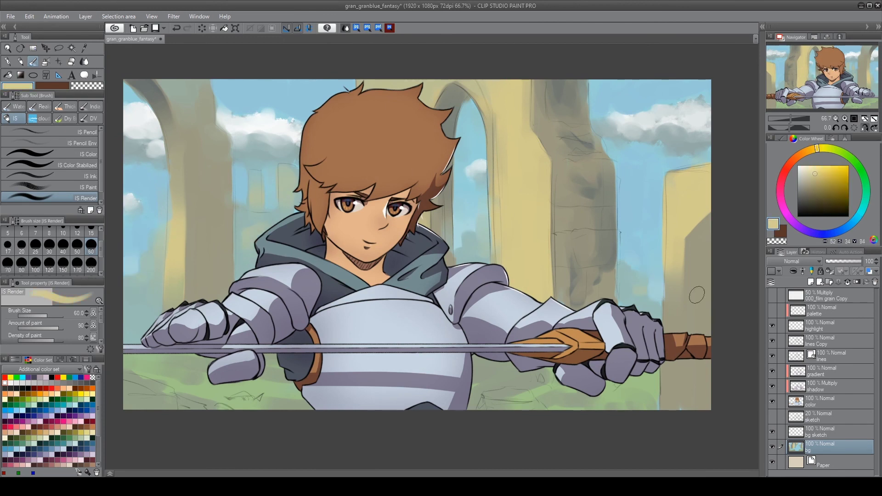
{"action": "left_click", "coordinate": [268, 390], "text": "alt"}
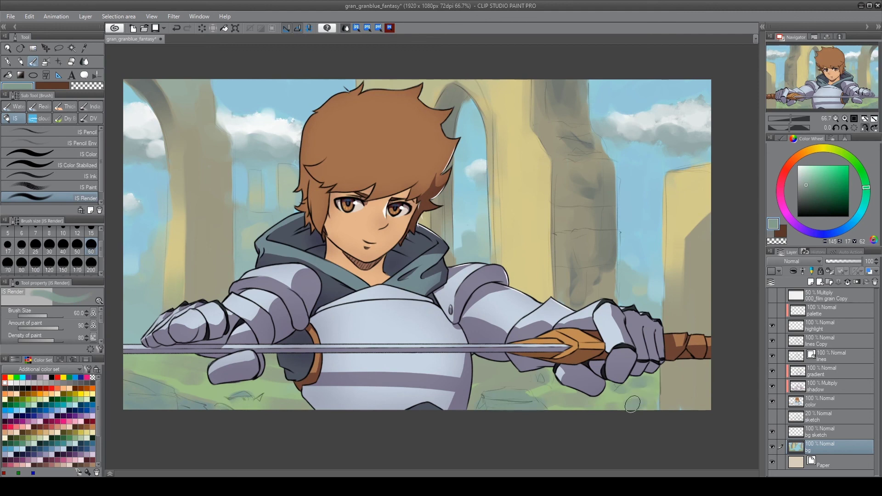
Darken the ground along the canvas bottom with dark green.
{"action": "left_click", "coordinate": [491, 374], "text": "alt"}
{"action": "left_click_drag", "start_coordinate": [496, 407], "coordinate": [178, 407]}
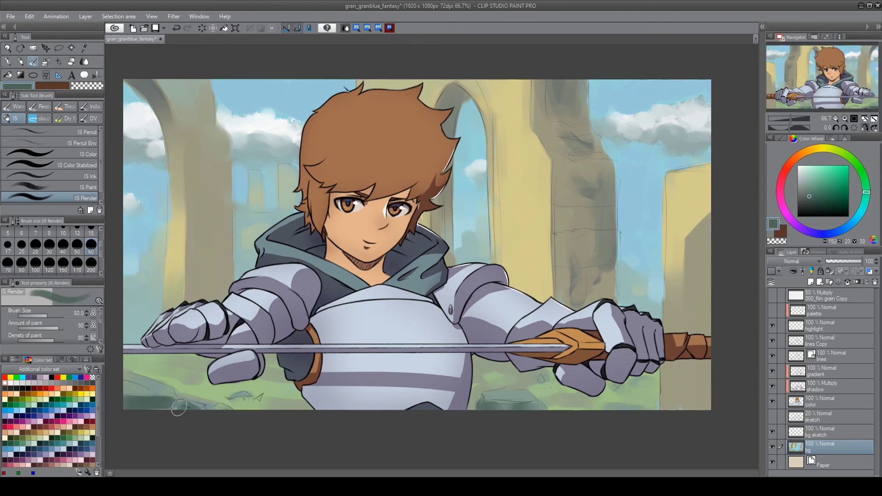
{"action": "left_click", "coordinate": [483, 391], "text": "alt"}
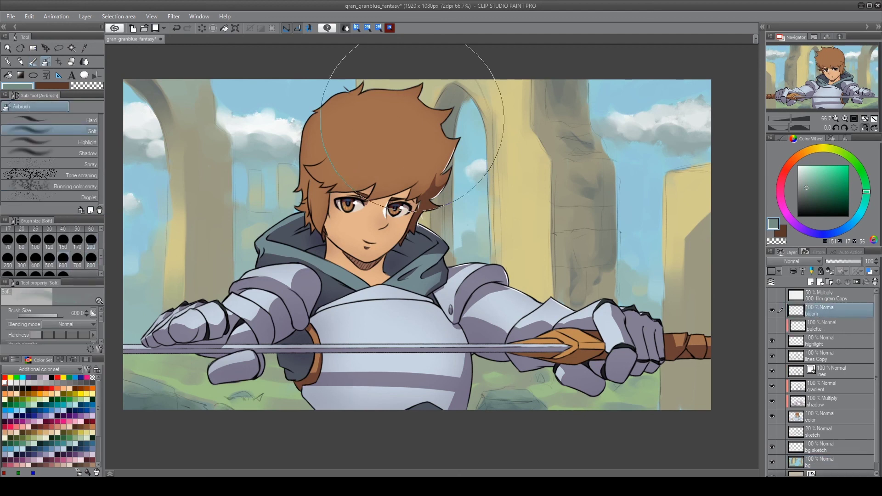
Switch to soft-edged erasing and make the bg layer active.
{"action": "key", "text": "e"}
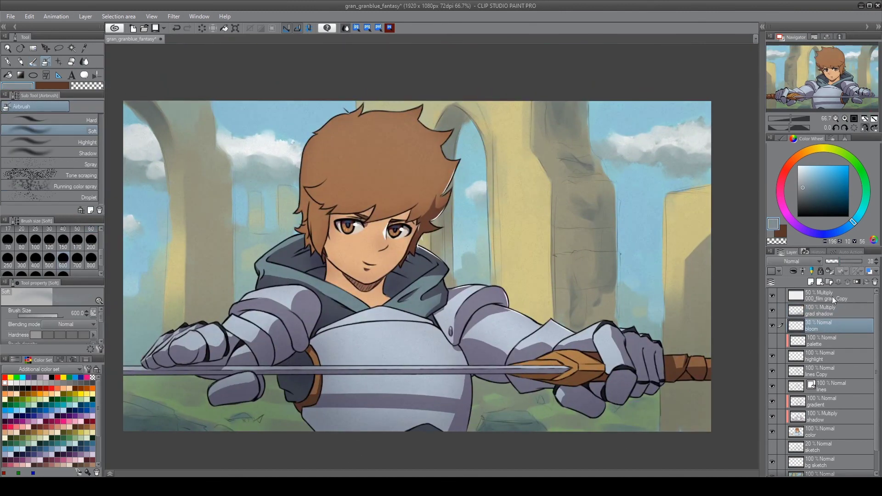
{"action": "left_click", "coordinate": [829, 450]}
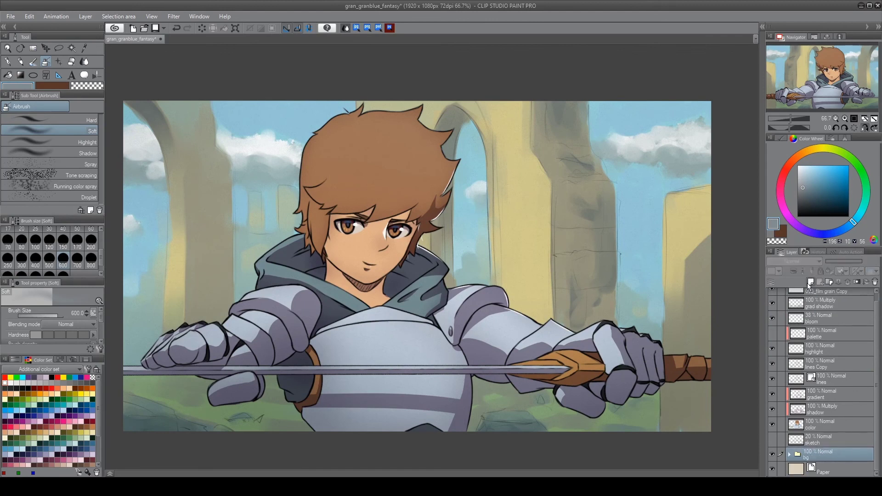